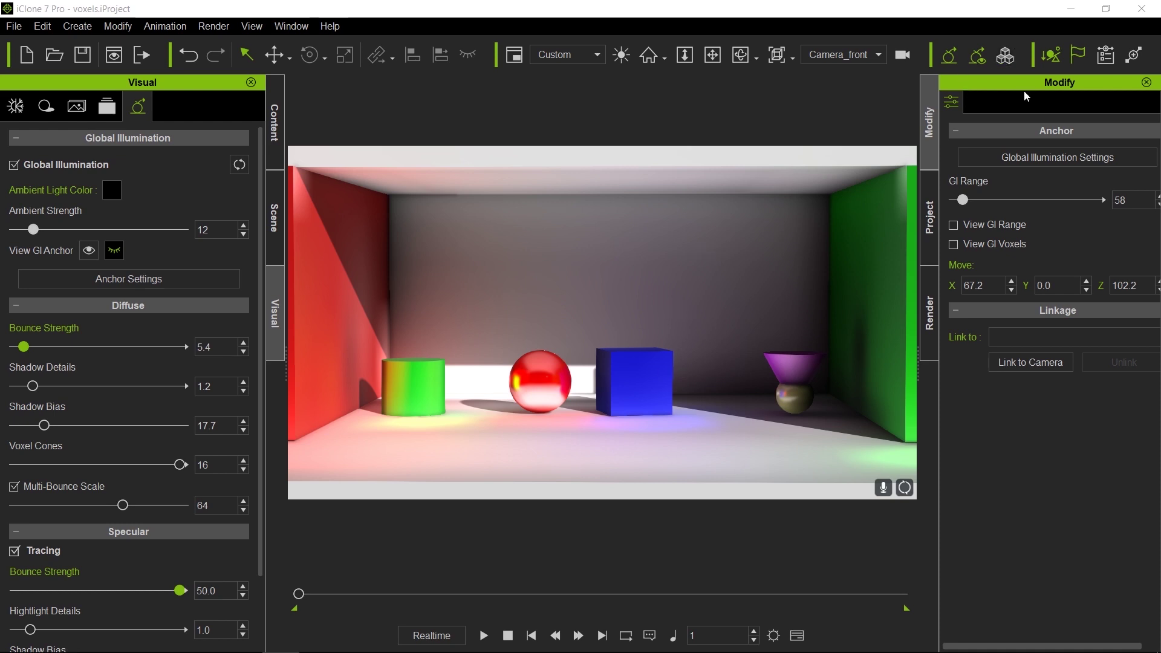
- Display the GI voxels, switch the viewport to the Preview camera, and show the anchor's GI range
{"action": "left_click", "coordinate": [1006, 56]}
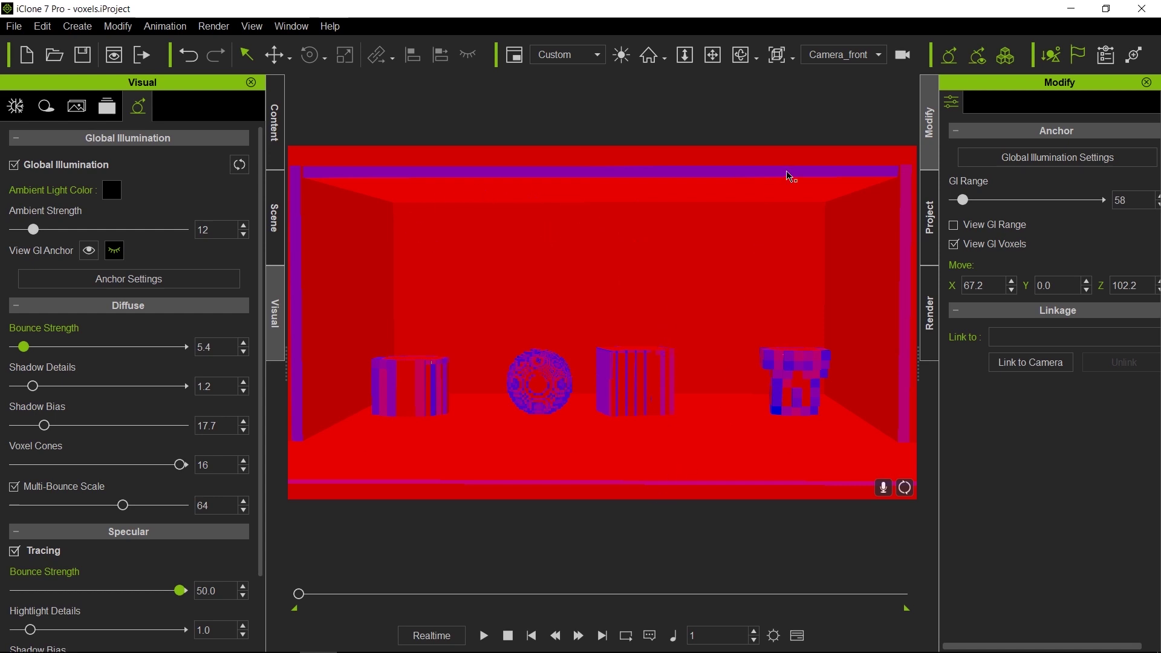
{"action": "left_click", "coordinate": [880, 55]}
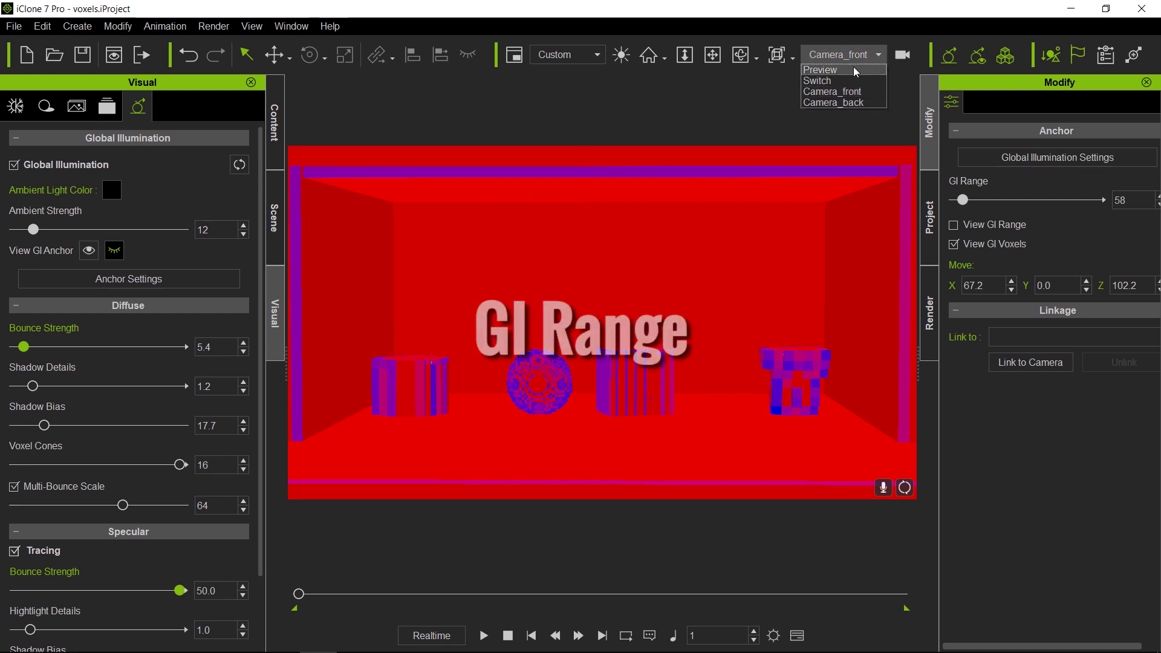
{"action": "left_click", "coordinate": [854, 66]}
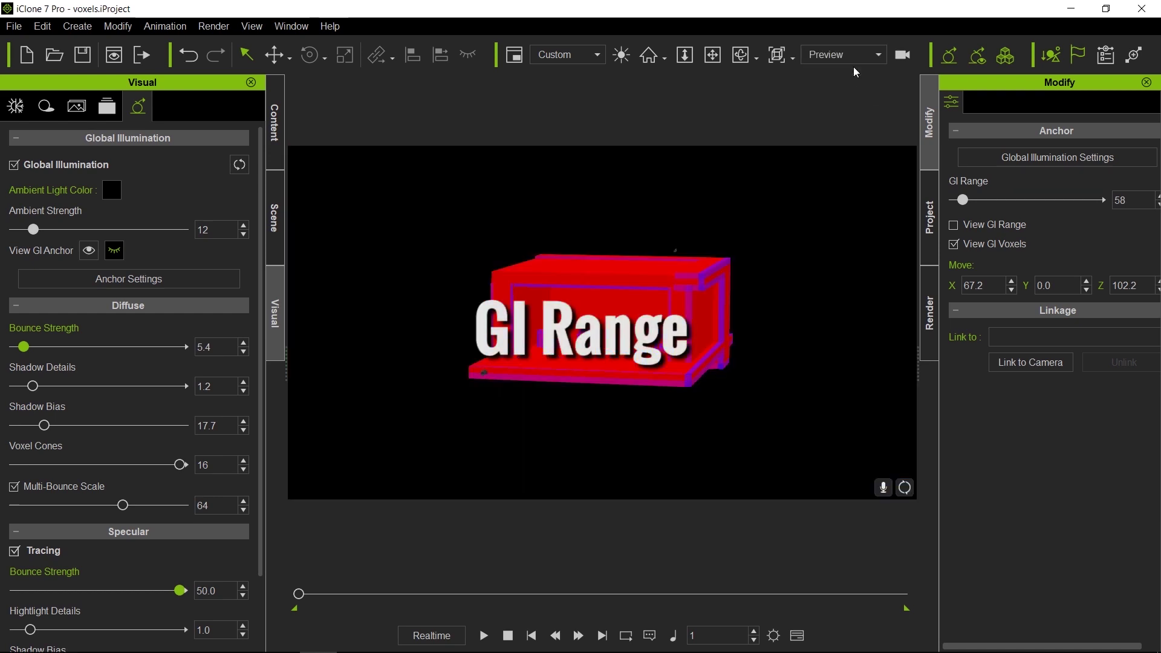
{"action": "left_click", "coordinate": [954, 225]}
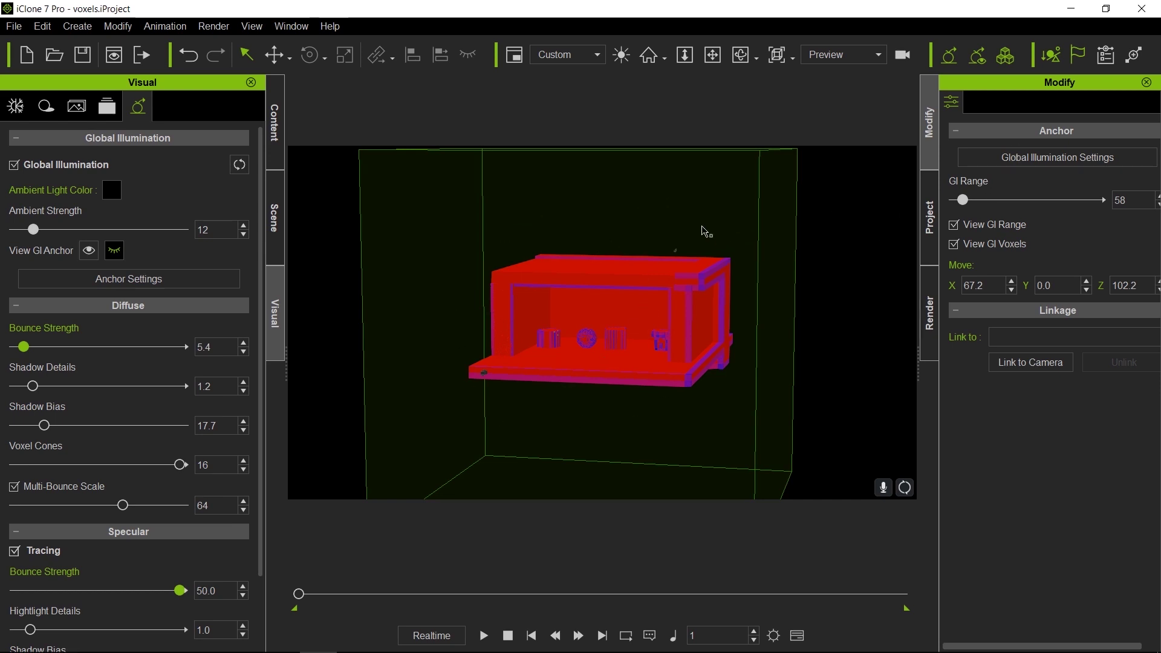
- Switch to Photos, view the four diagrams on GI range, volume scale, voxel resolution and anchor, and return to iClone
{"action": "mouse_move", "coordinate": [561, 652]}
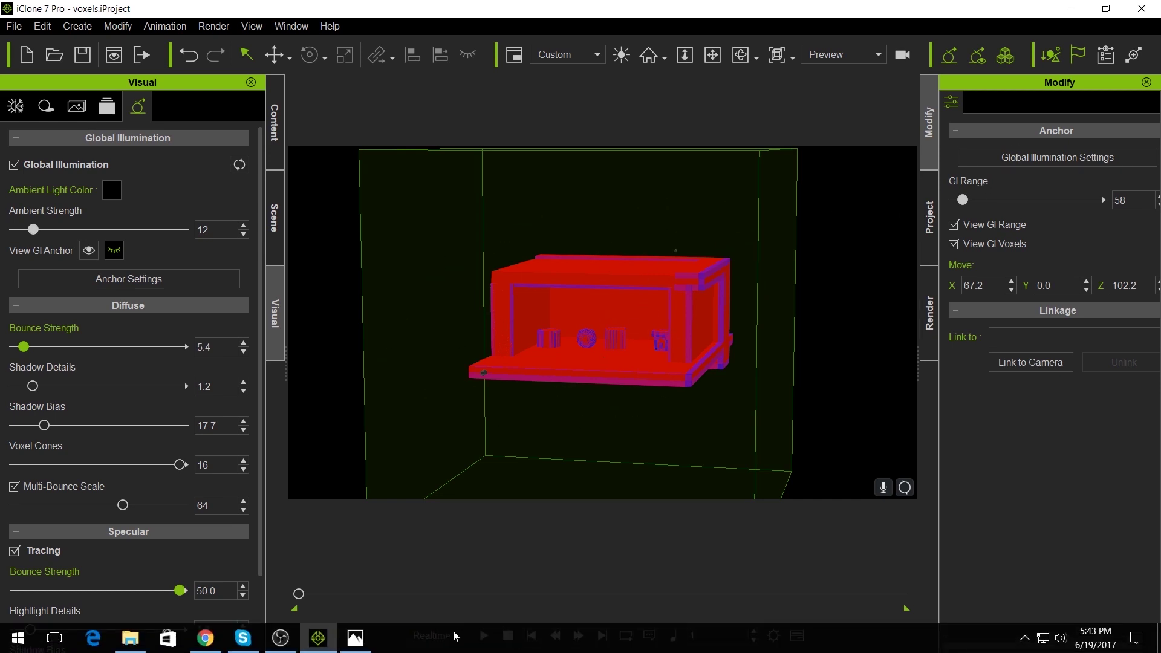
{"action": "left_click", "coordinate": [356, 638]}
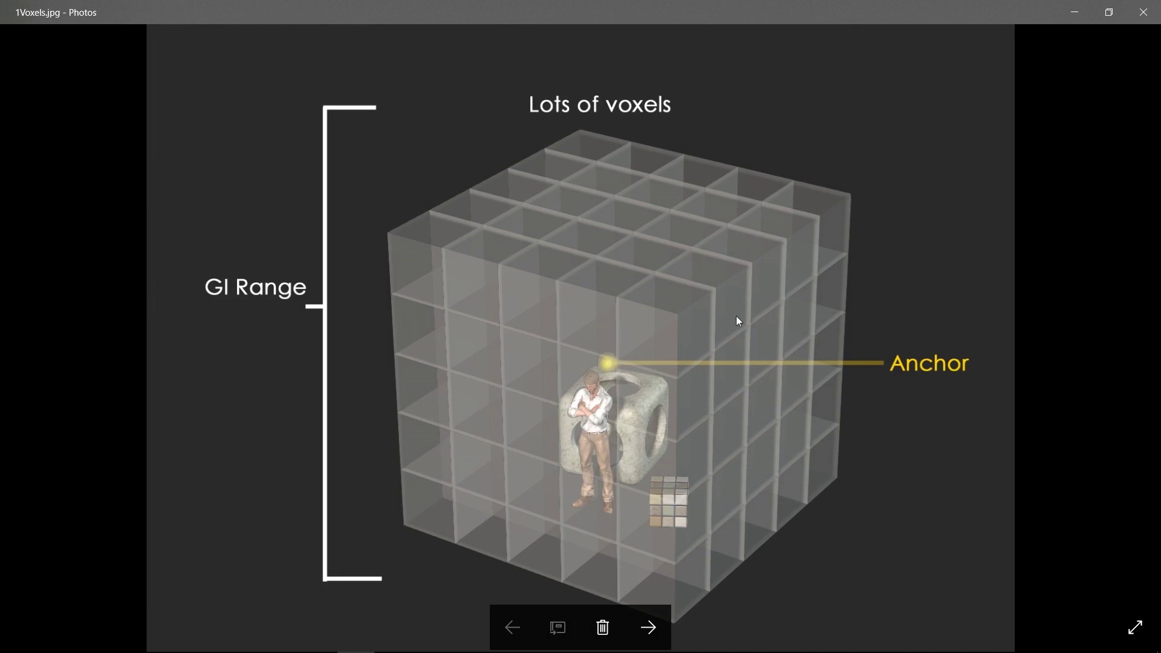
{"action": "left_click", "coordinate": [651, 623]}
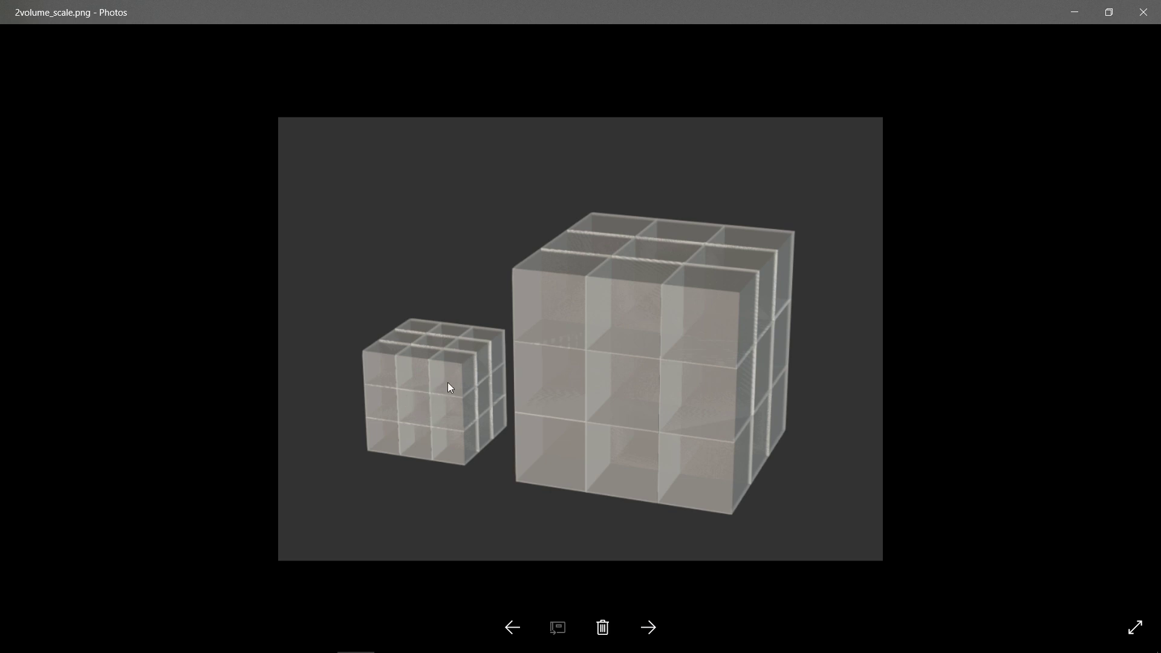
{"action": "left_click", "coordinate": [649, 627]}
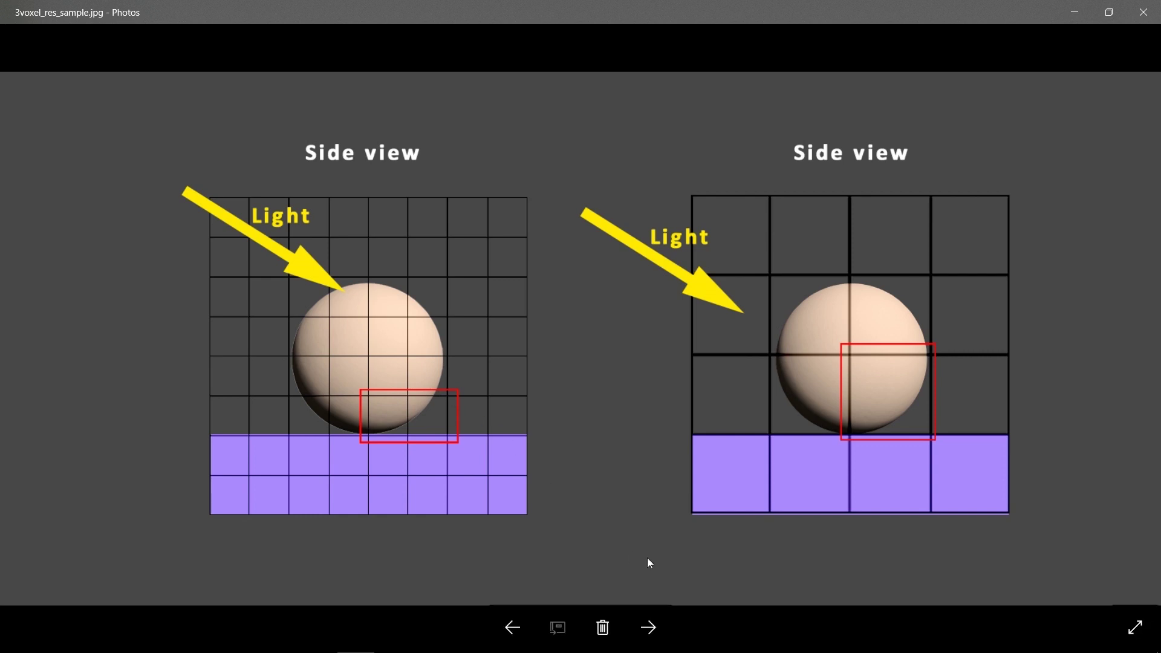
{"action": "left_click", "coordinate": [649, 629]}
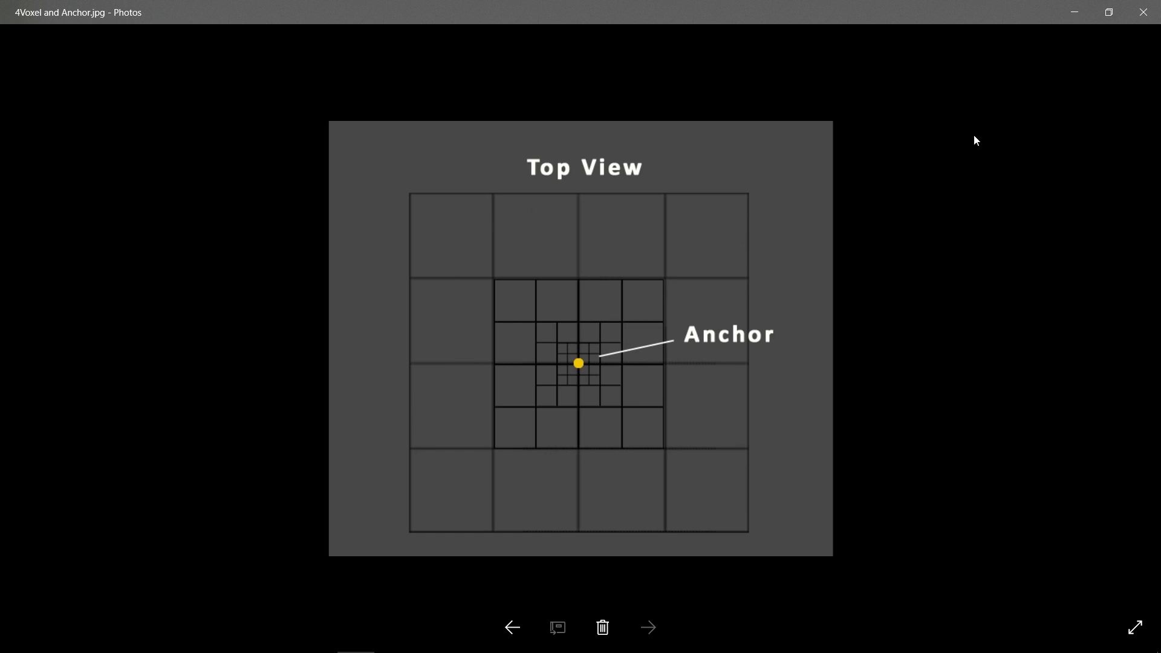
{"action": "left_click", "coordinate": [1074, 14]}
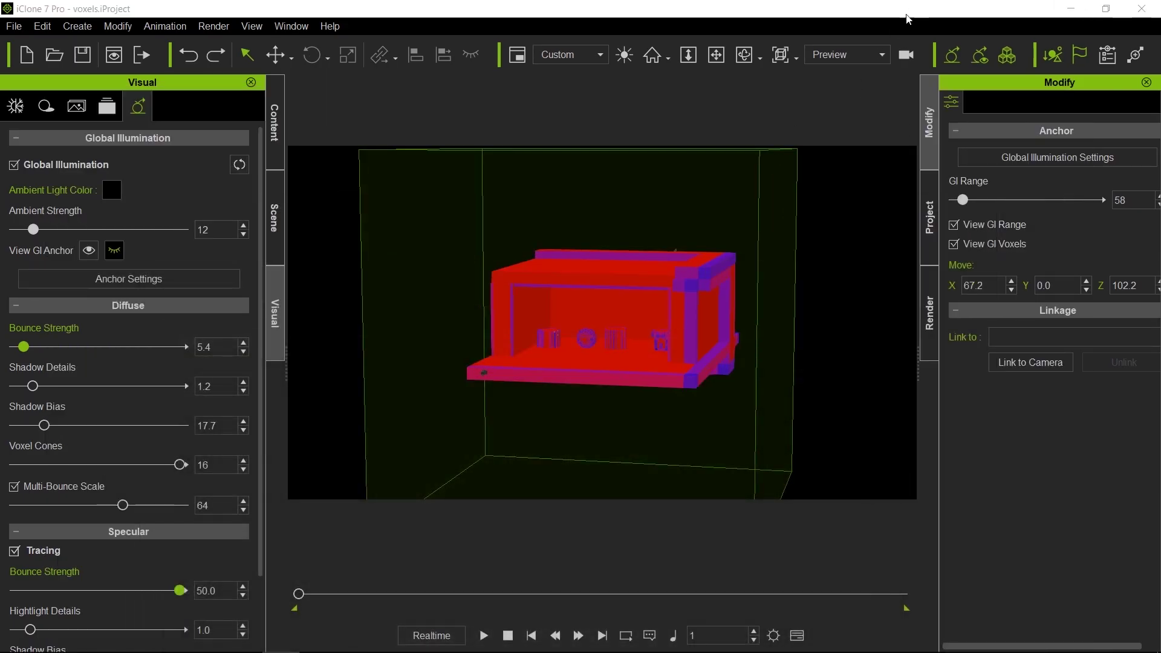
- Switch the viewport to Camera_front and raise the anchor's GI Range to 917
{"action": "left_click", "coordinate": [885, 55]}
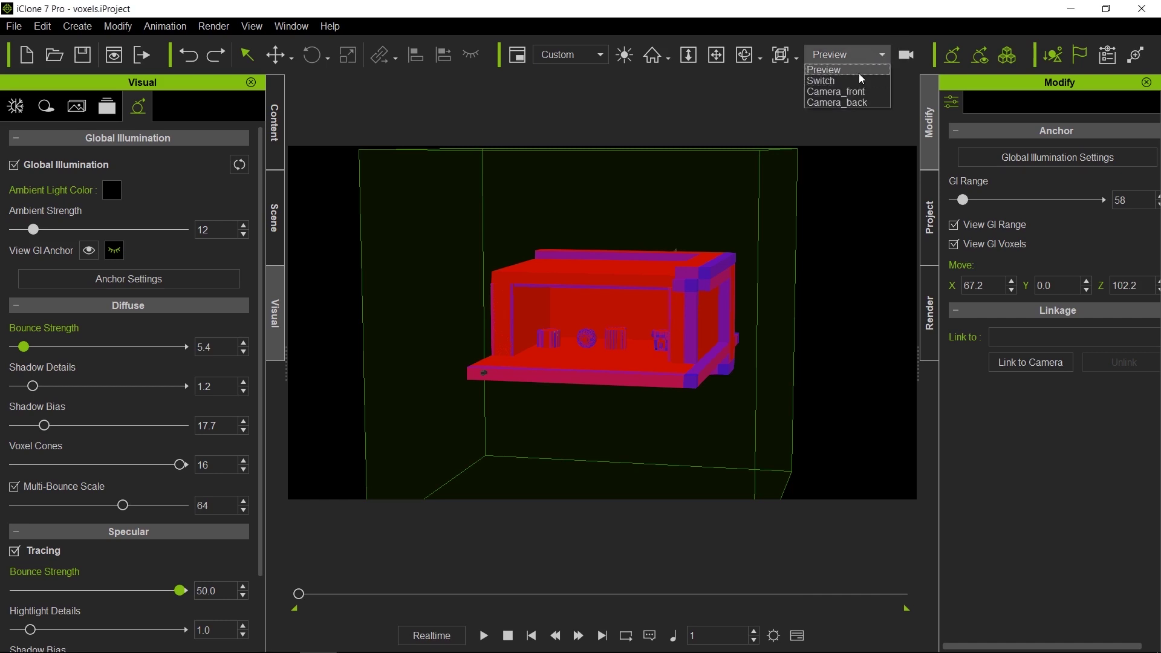
{"action": "left_click", "coordinate": [858, 92]}
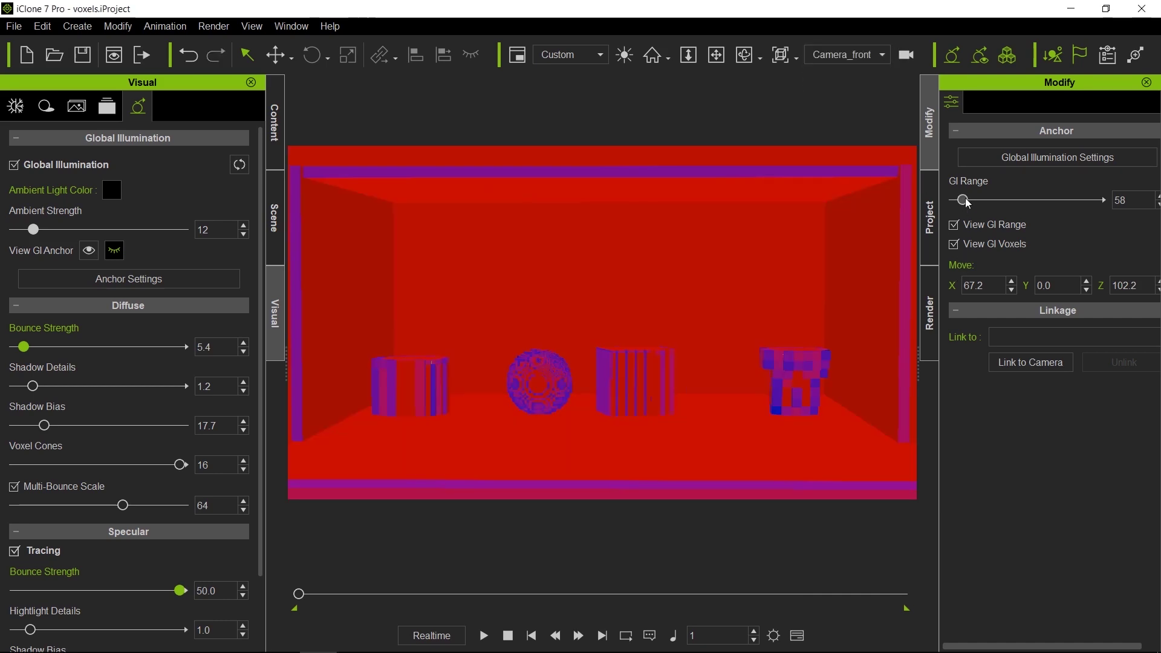
{"action": "left_click_drag", "start_coordinate": [963, 200], "coordinate": [1086, 200]}
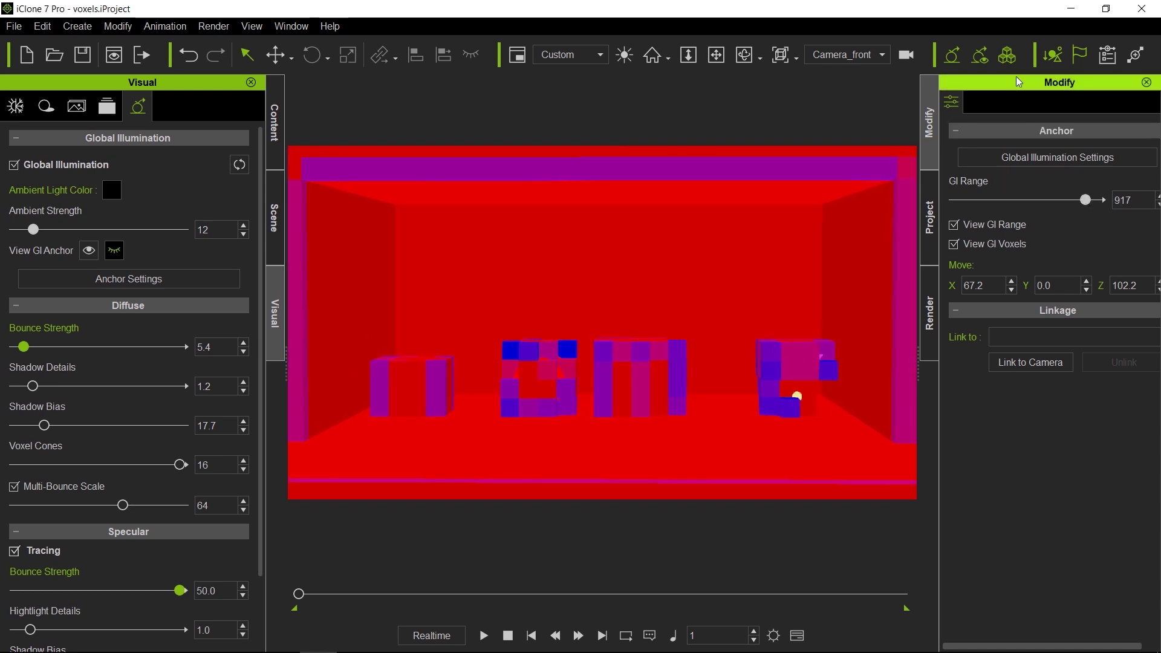
- Hide the GI voxels and lower the anchor's GI Range to 97
{"action": "left_click", "coordinate": [1007, 55]}
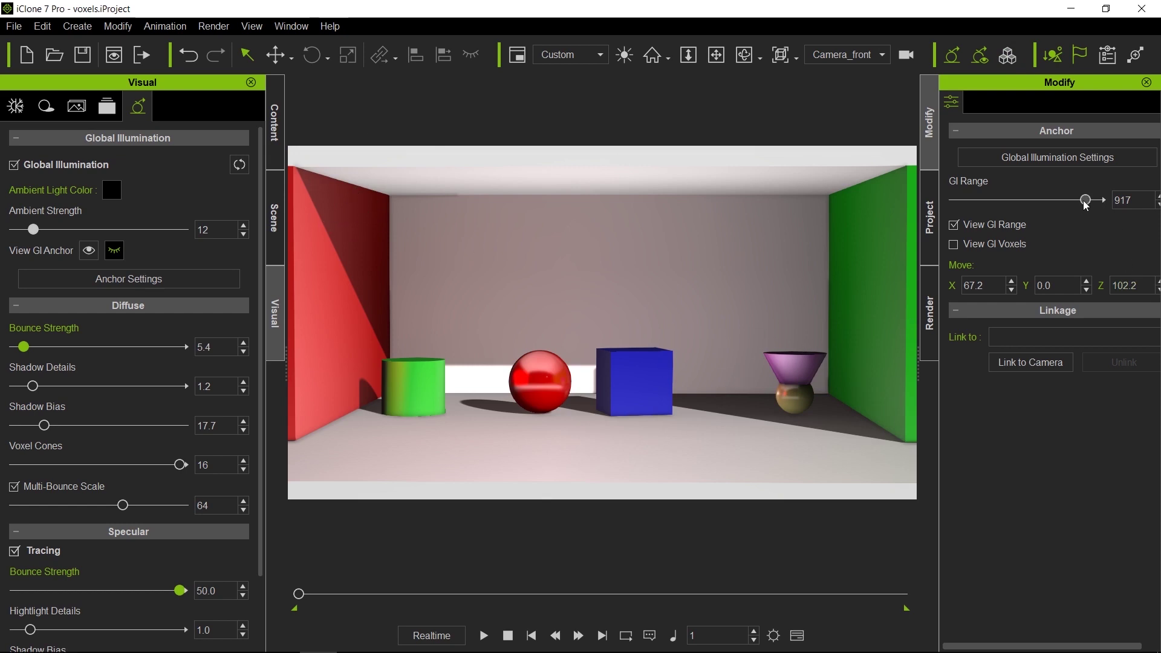
{"action": "left_click_drag", "start_coordinate": [1088, 201], "coordinate": [970, 209]}
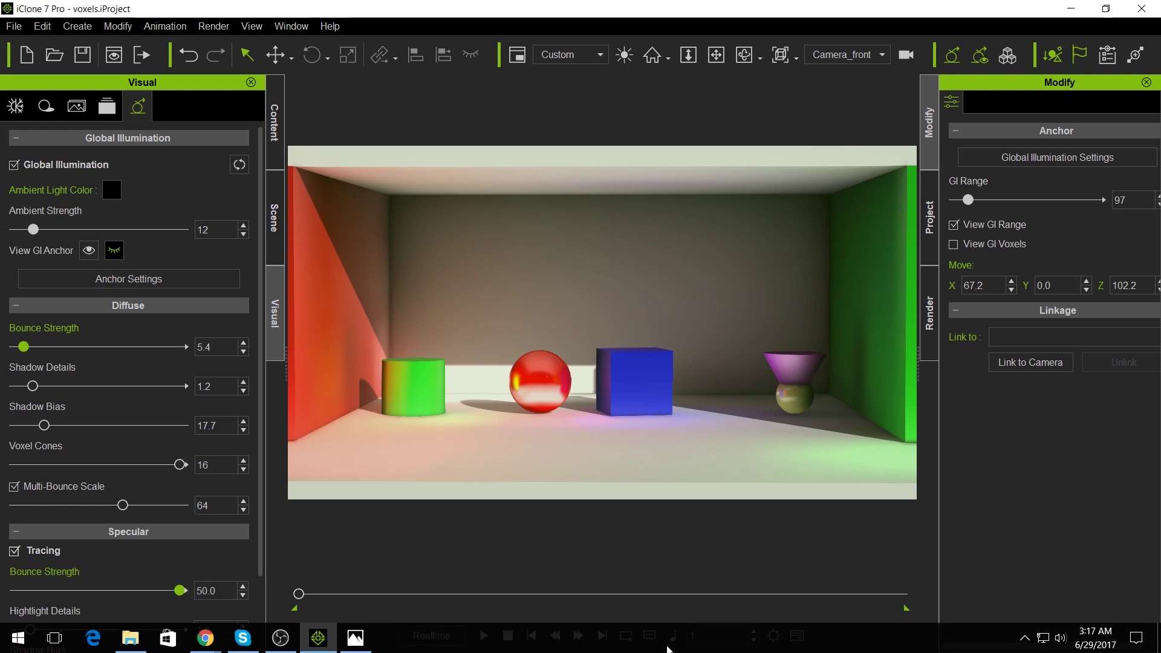
- Switch to Photos to view the voxel diagrams again
{"action": "mouse_move", "coordinate": [323, 652]}
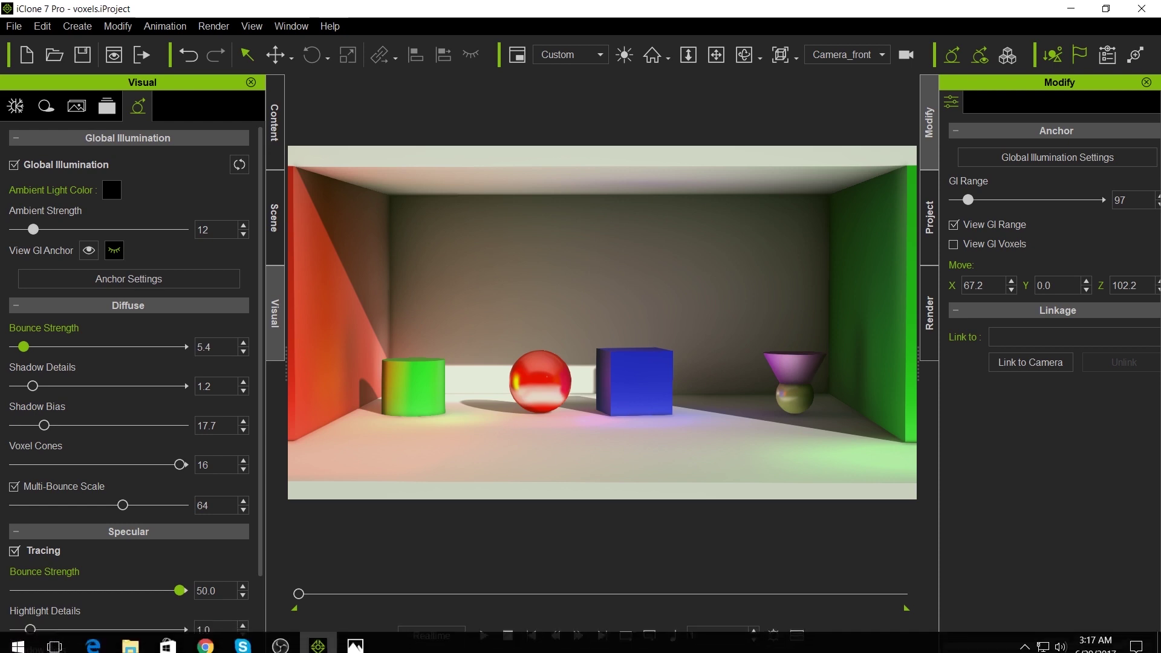
{"action": "left_click", "coordinate": [354, 638]}
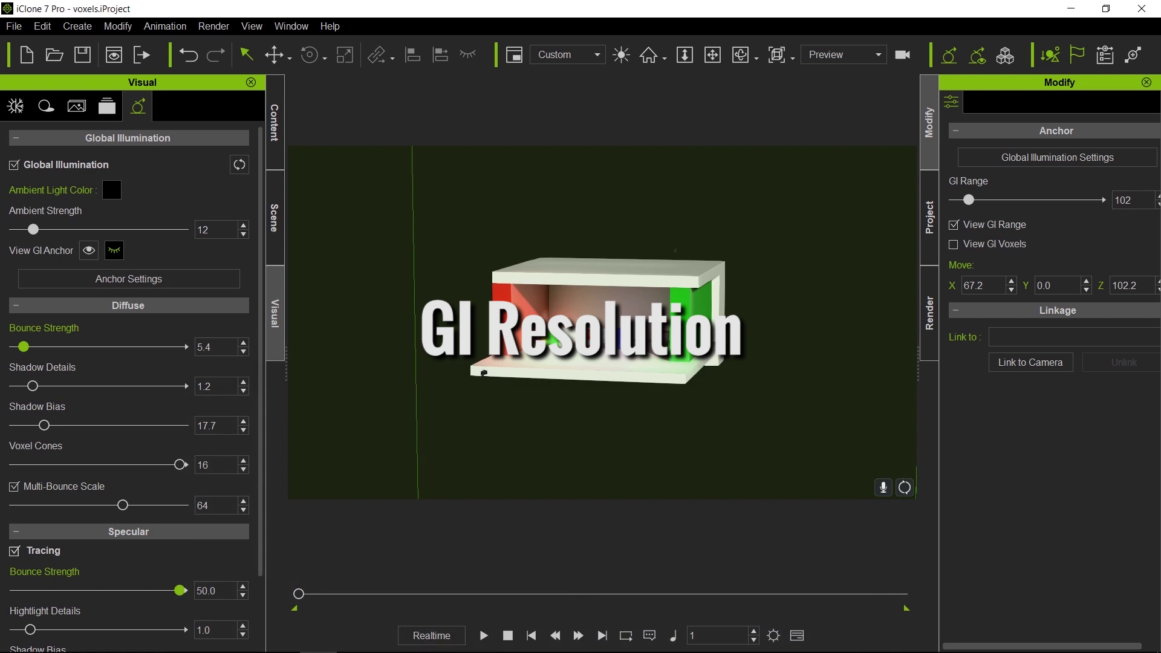
- Switch to Chrome and compare the dining room render in low and high voxel resolution using the before/after slider
{"action": "mouse_move", "coordinate": [212, 649]}
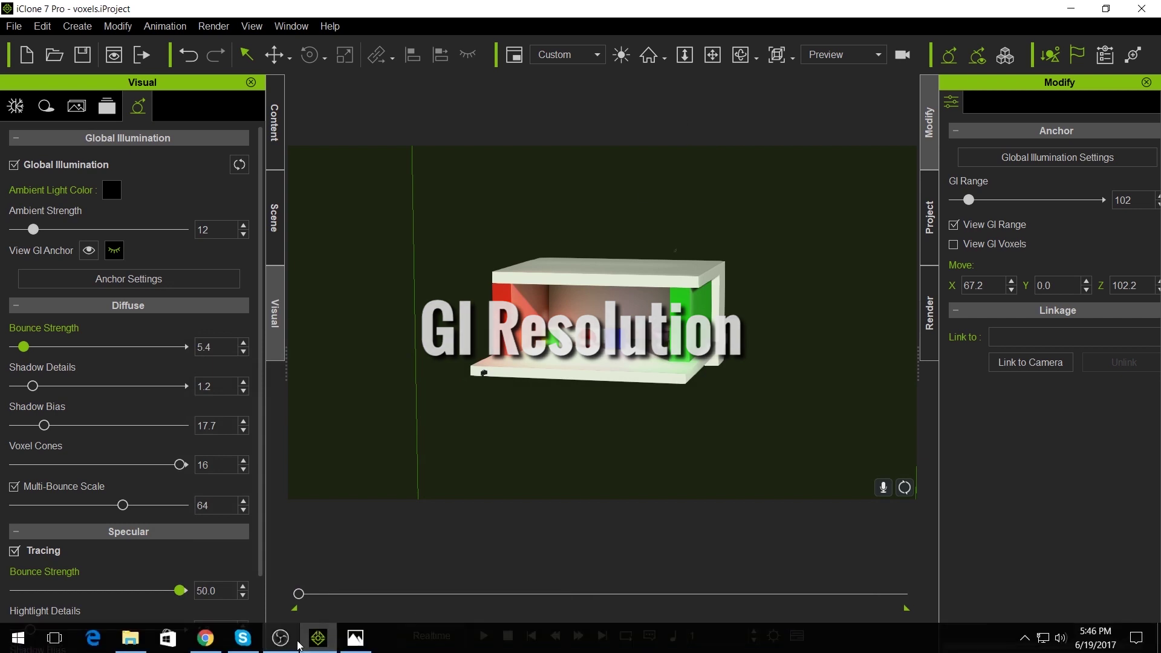
{"action": "left_click", "coordinate": [207, 642]}
{"action": "left_click", "coordinate": [87, 13]}
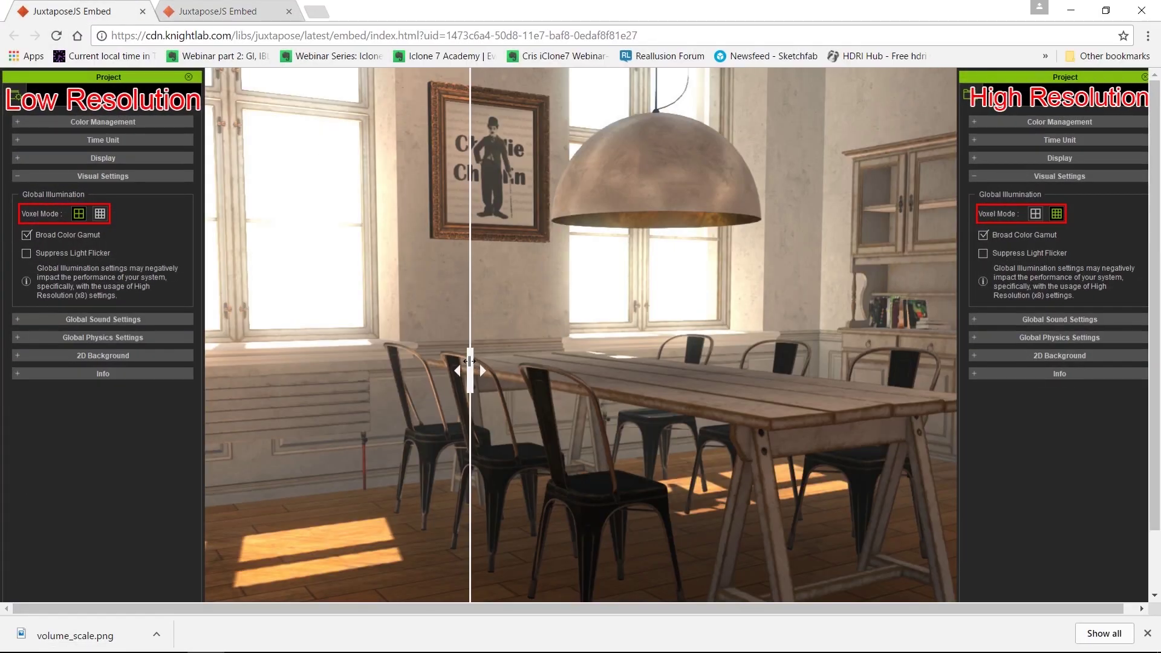
{"action": "left_click_drag", "start_coordinate": [469, 361], "coordinate": [1122, 344]}
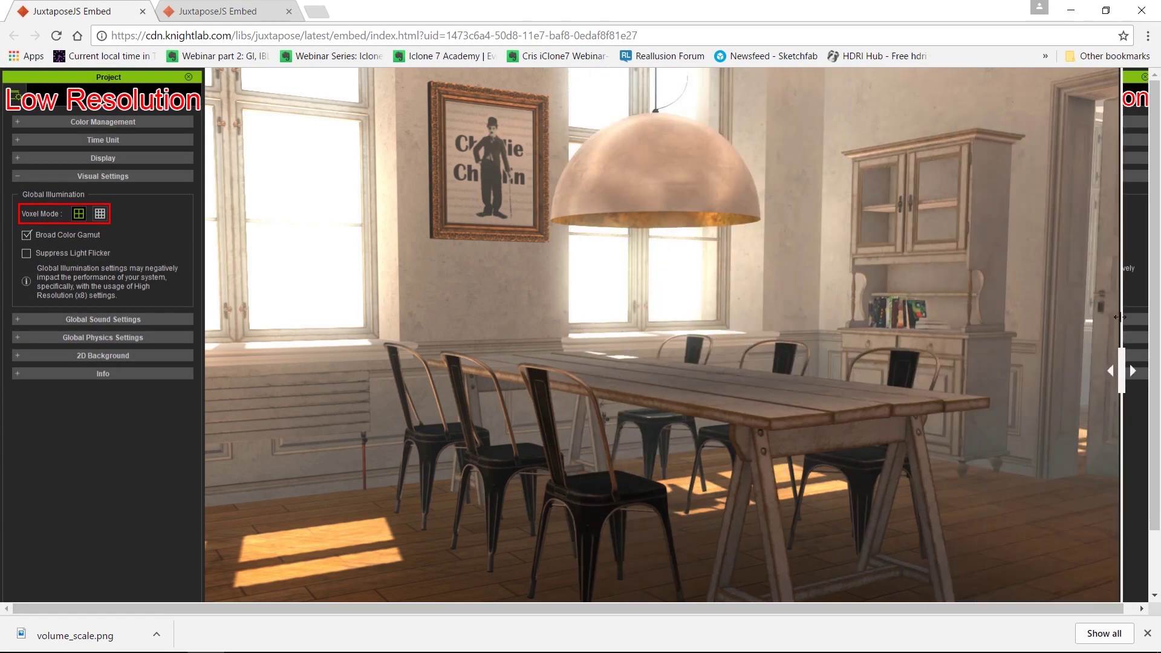
{"action": "left_click_drag", "start_coordinate": [1121, 366], "coordinate": [210, 330]}
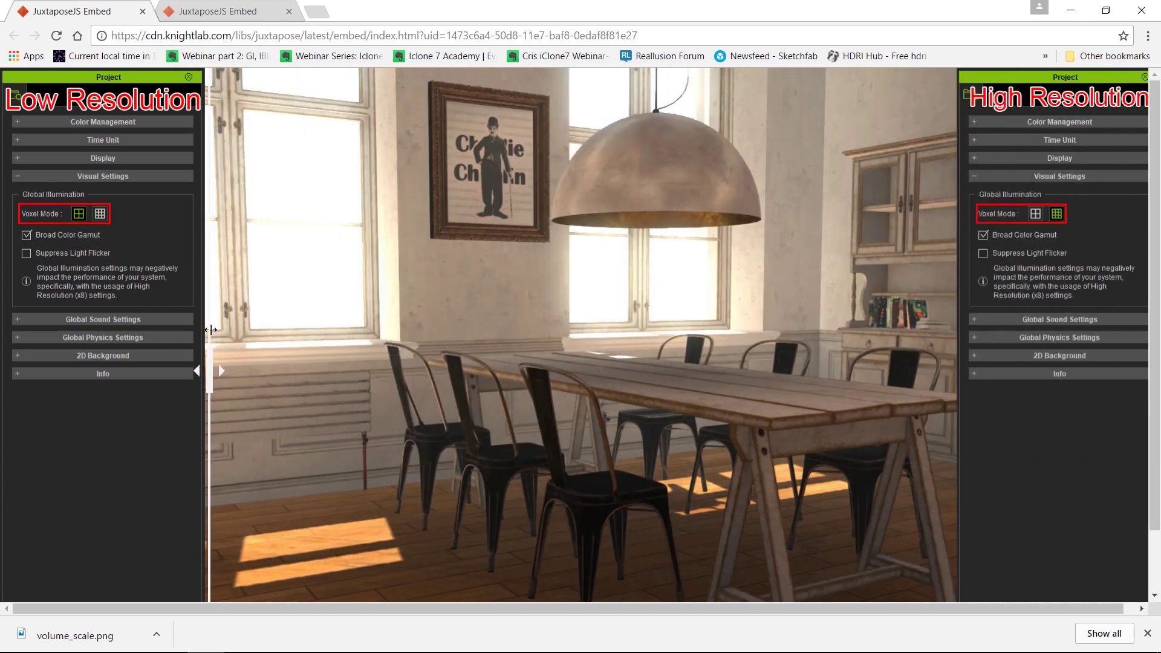
{"action": "left_click_drag", "start_coordinate": [210, 330], "coordinate": [771, 327]}
{"action": "left_click_drag", "start_coordinate": [693, 323], "coordinate": [154, 310]}
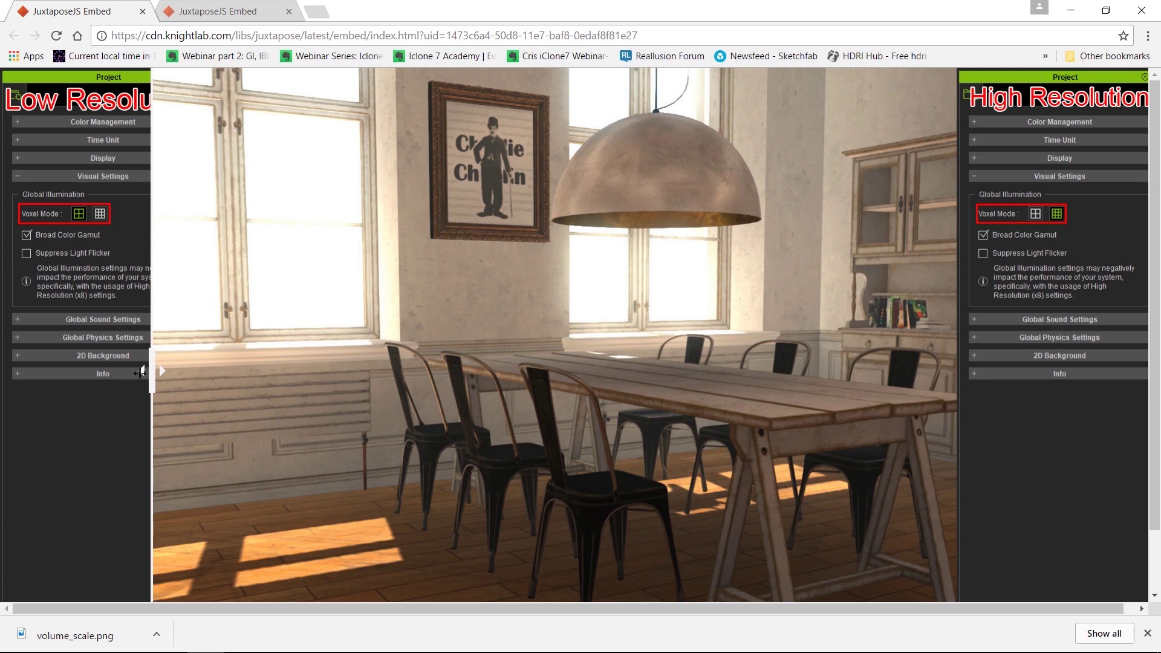
{"action": "left_click_drag", "start_coordinate": [162, 371], "coordinate": [270, 371]}
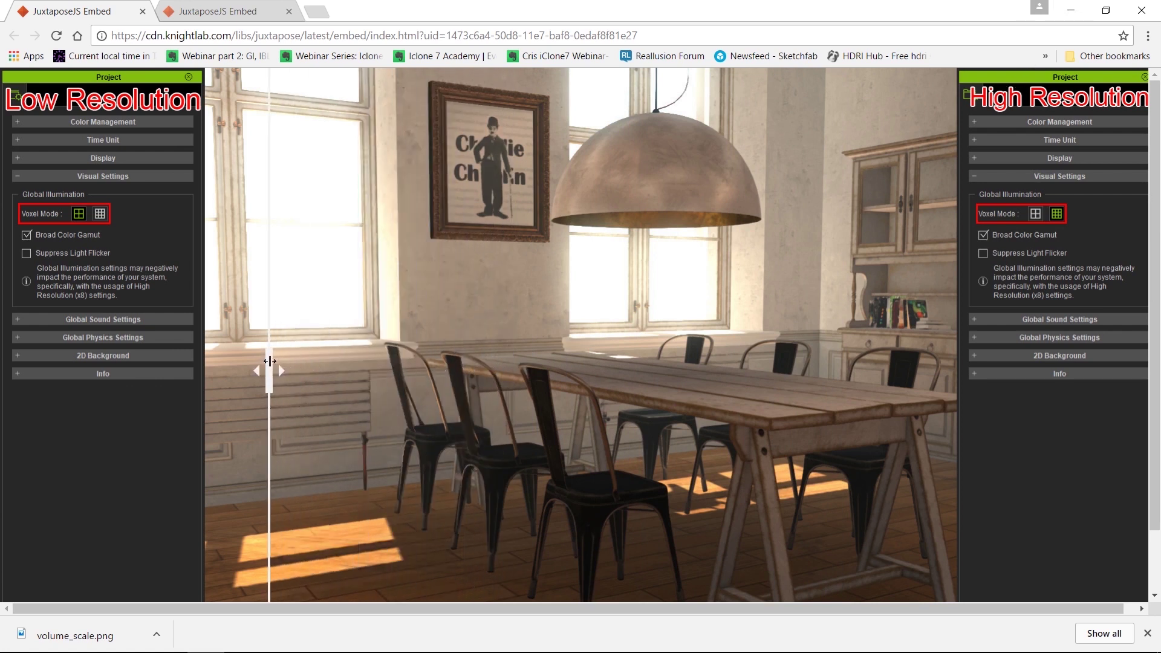
{"action": "left_click_drag", "start_coordinate": [272, 366], "coordinate": [521, 346]}
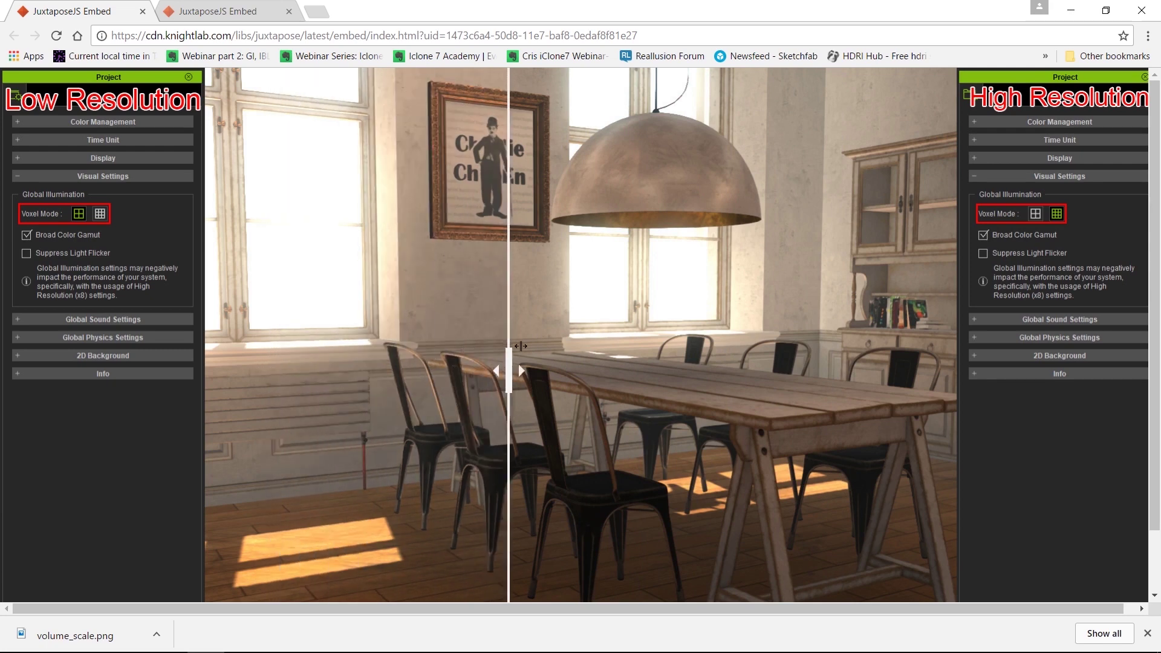
- Compare the character's reflection in the sphere at low and high voxel resolution in the second comparison, and return to iClone
{"action": "left_click", "coordinate": [242, 14]}
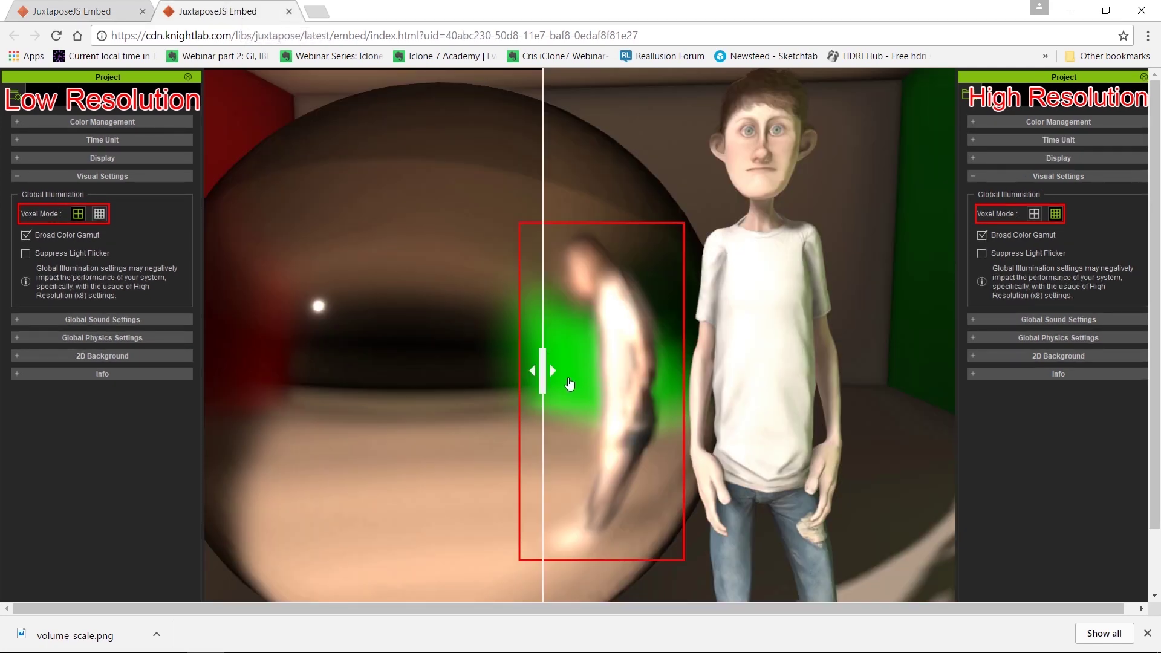
{"action": "left_click", "coordinate": [542, 365]}
{"action": "left_click_drag", "start_coordinate": [543, 364], "coordinate": [923, 370]}
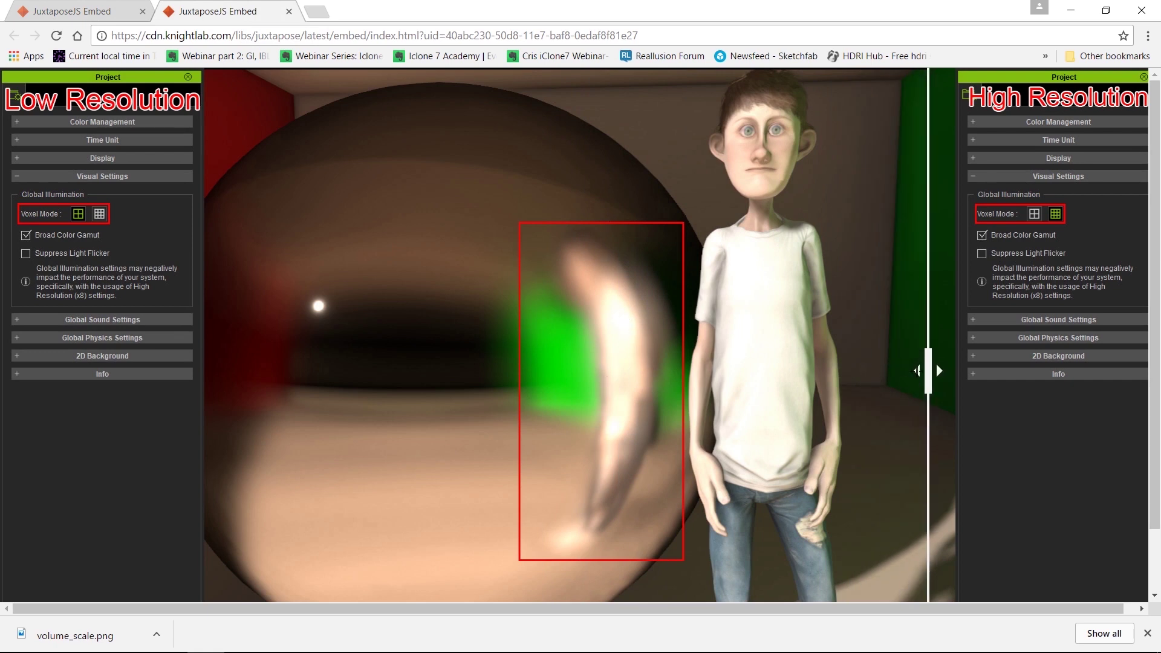
{"action": "left_click_drag", "start_coordinate": [927, 358], "coordinate": [363, 370]}
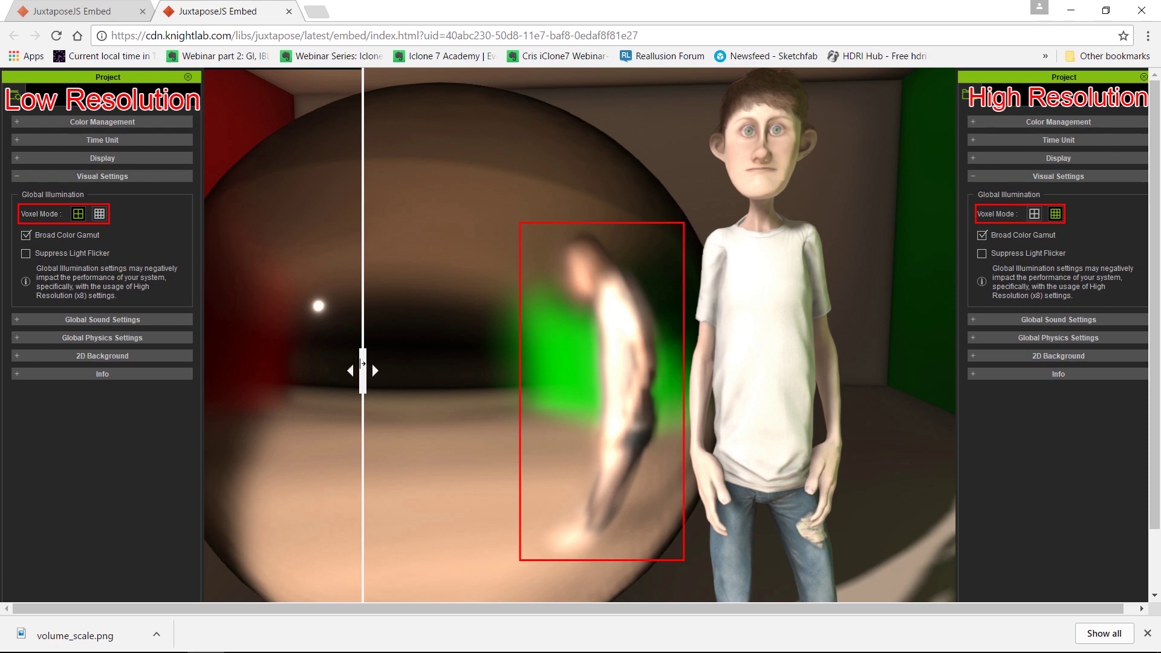
{"action": "left_click_drag", "start_coordinate": [361, 366], "coordinate": [862, 369]}
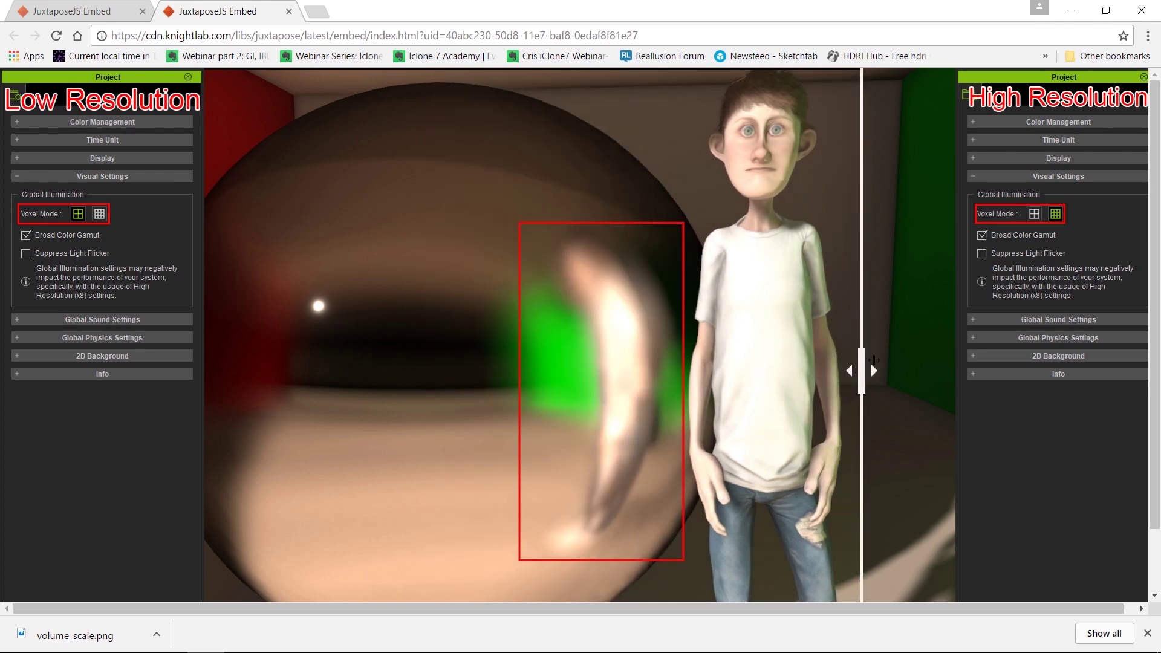
{"action": "left_click", "coordinate": [1071, 10]}
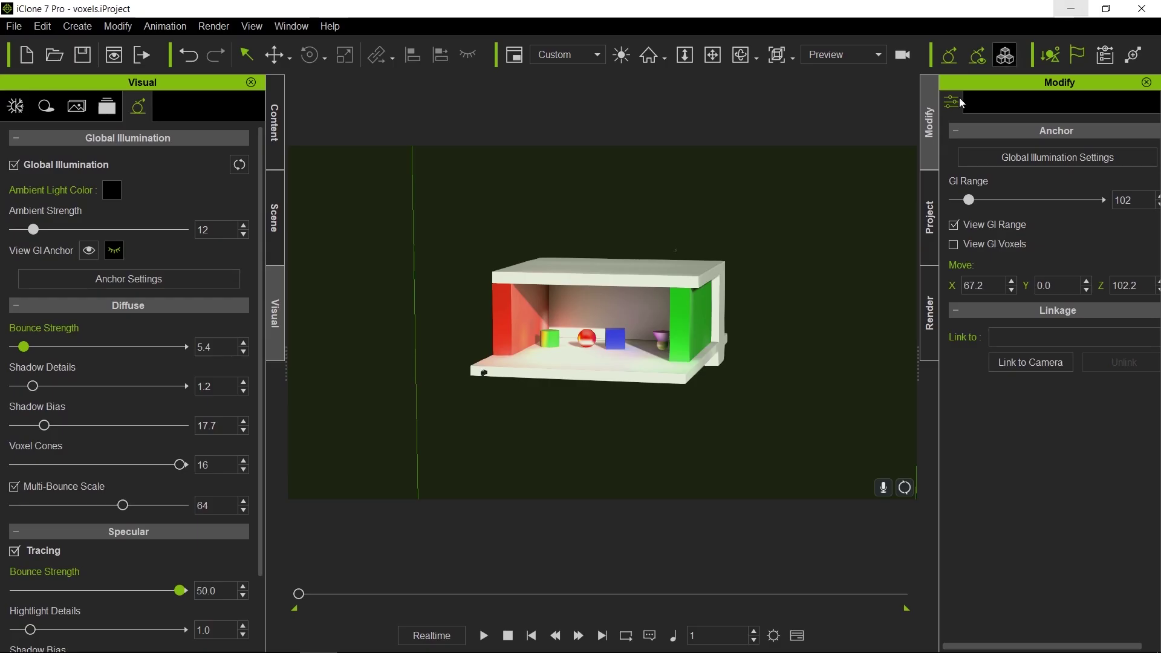
- Toggle the project's global illumination Voxel Mode between high and low resolution, ending on high resolution
{"action": "left_click", "coordinate": [929, 222]}
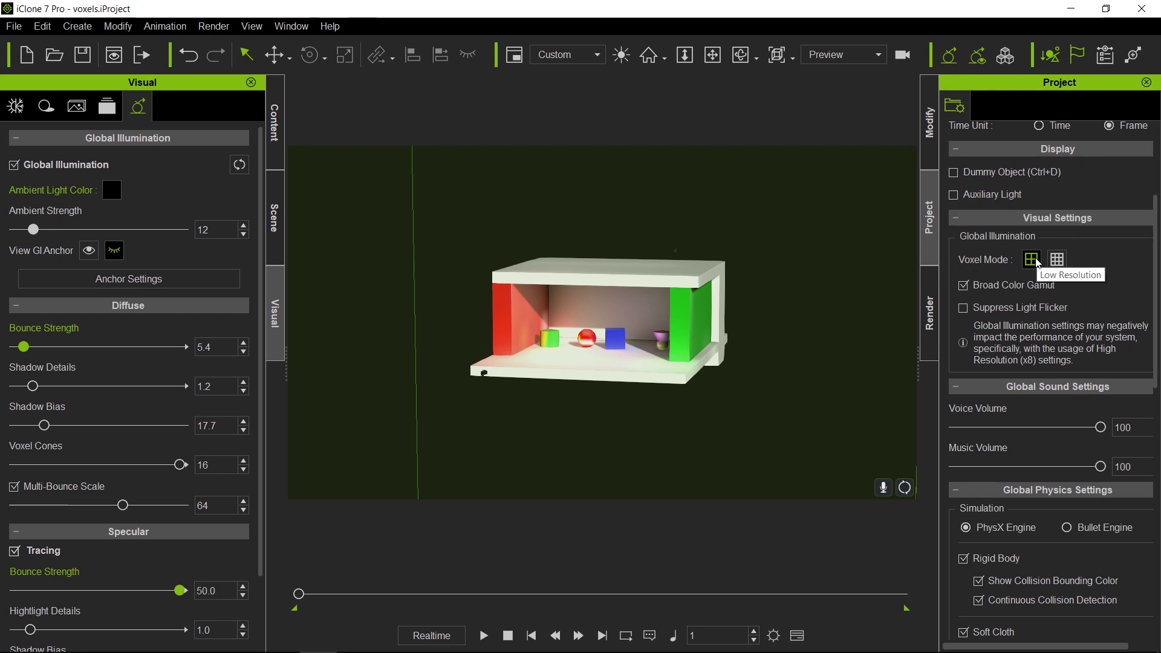
{"action": "left_click", "coordinate": [1058, 260]}
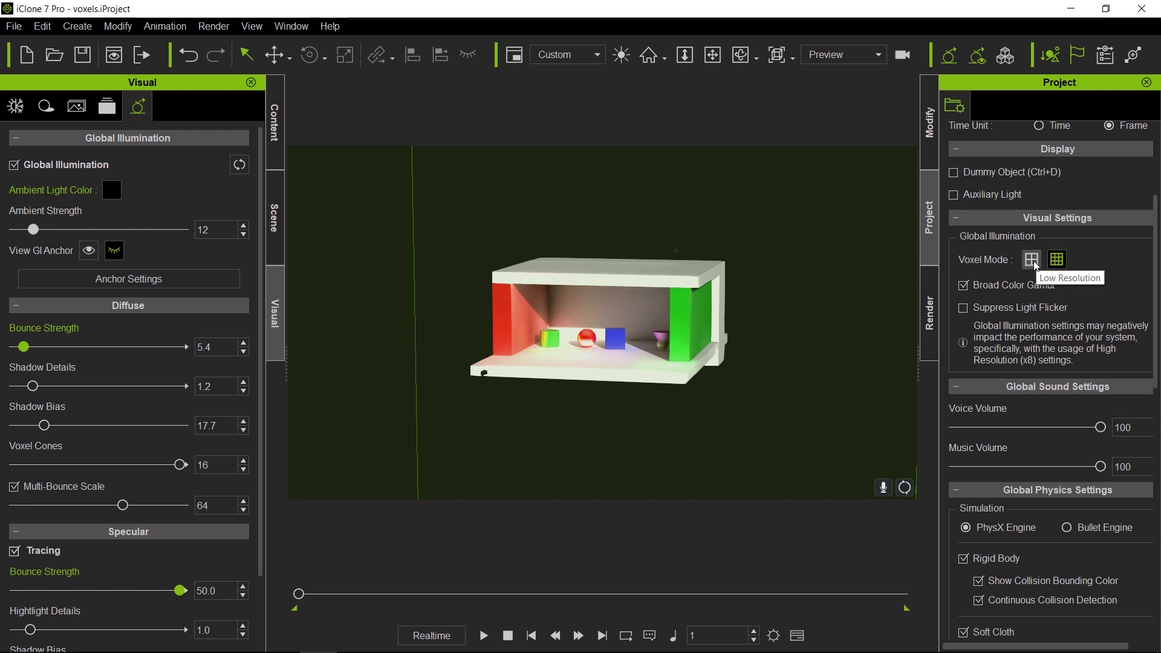
{"action": "left_click", "coordinate": [1036, 266]}
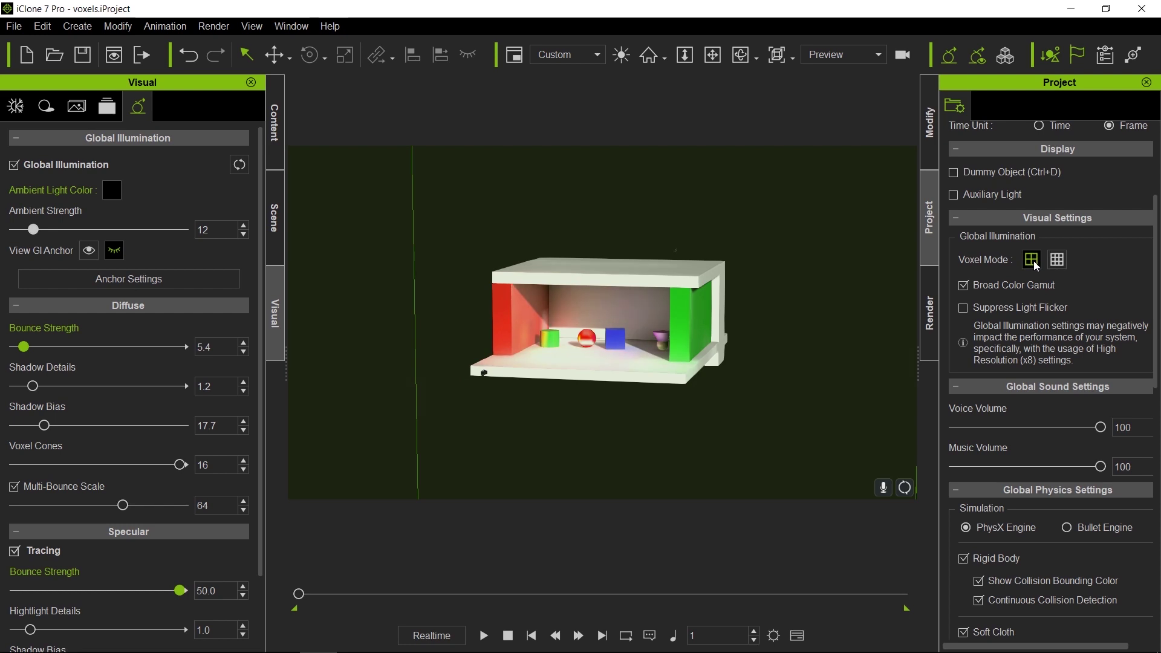
{"action": "left_click", "coordinate": [1060, 261]}
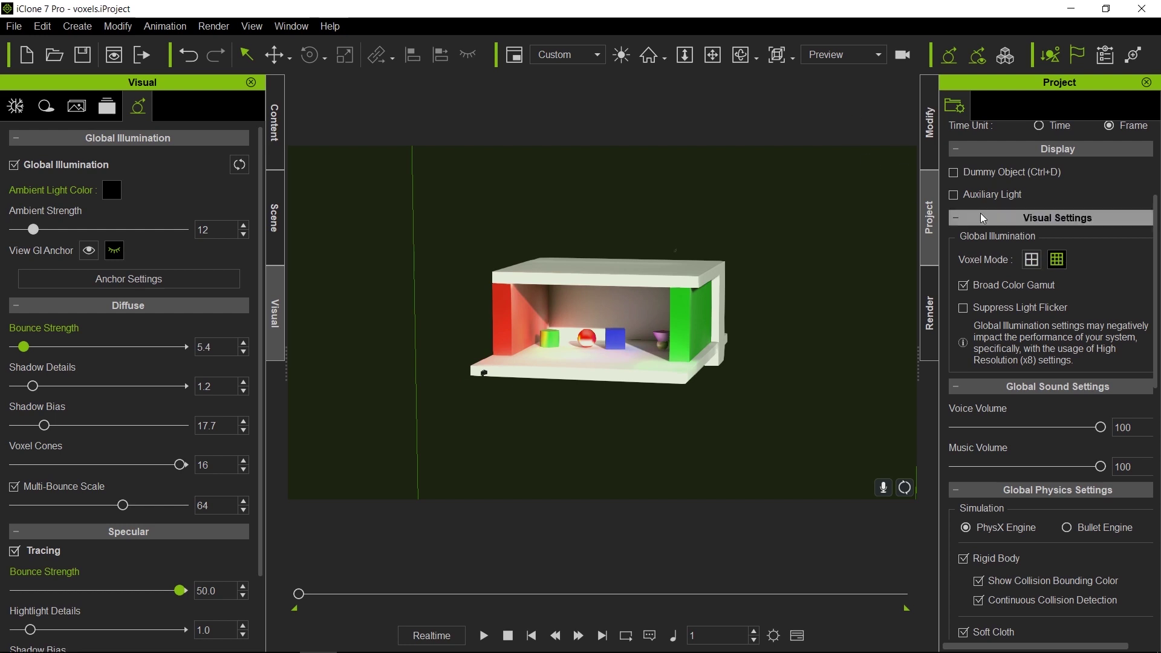
- Turn off the GI range display in the anchor's settings
{"action": "left_click", "coordinate": [932, 134]}
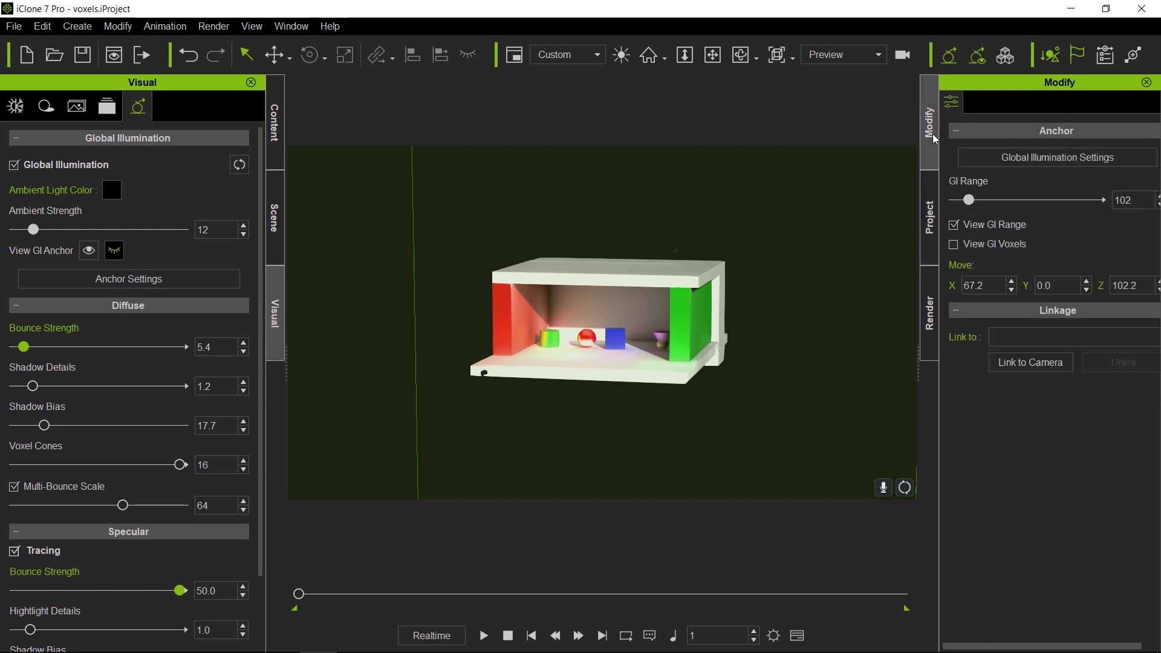
{"action": "left_click", "coordinate": [954, 225]}
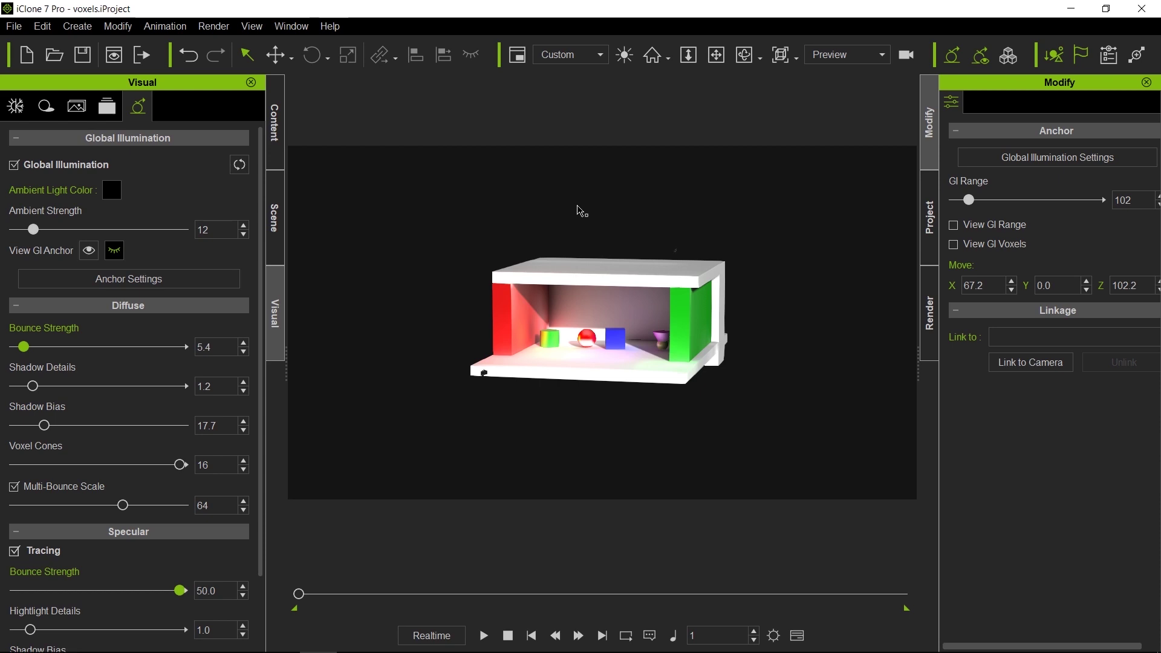
- Display the scene statistics and compare video memory at low voxel resolution and with global illumination off, returning to high resolution
{"action": "key", "text": "ctrl+i"}
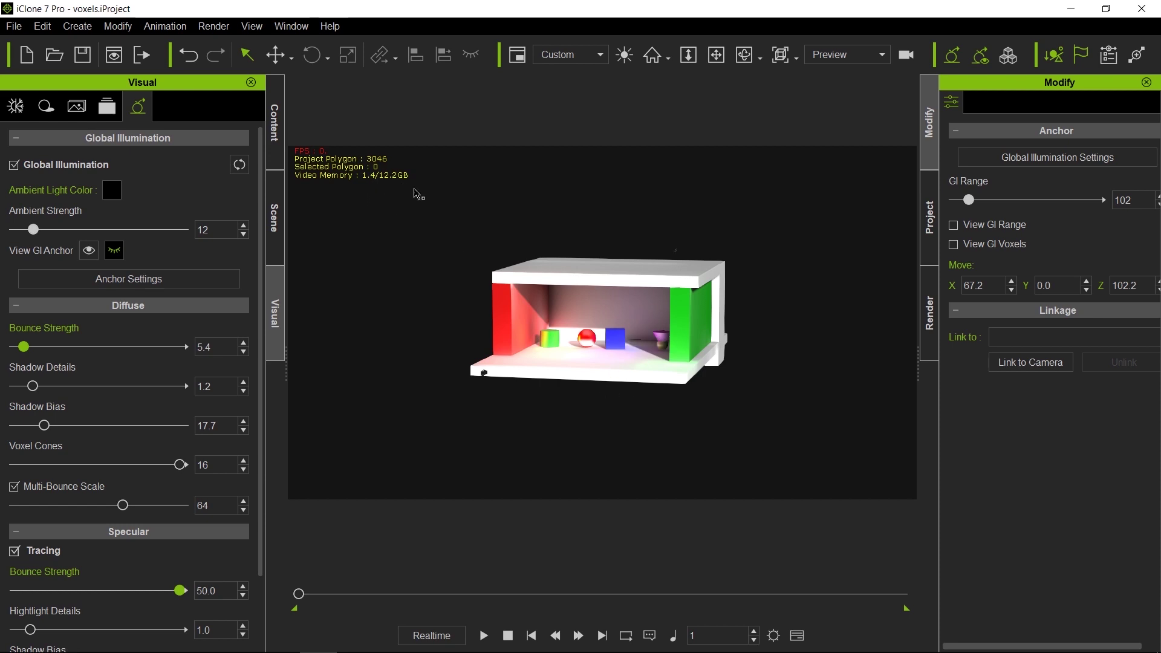
{"action": "left_click", "coordinate": [931, 221]}
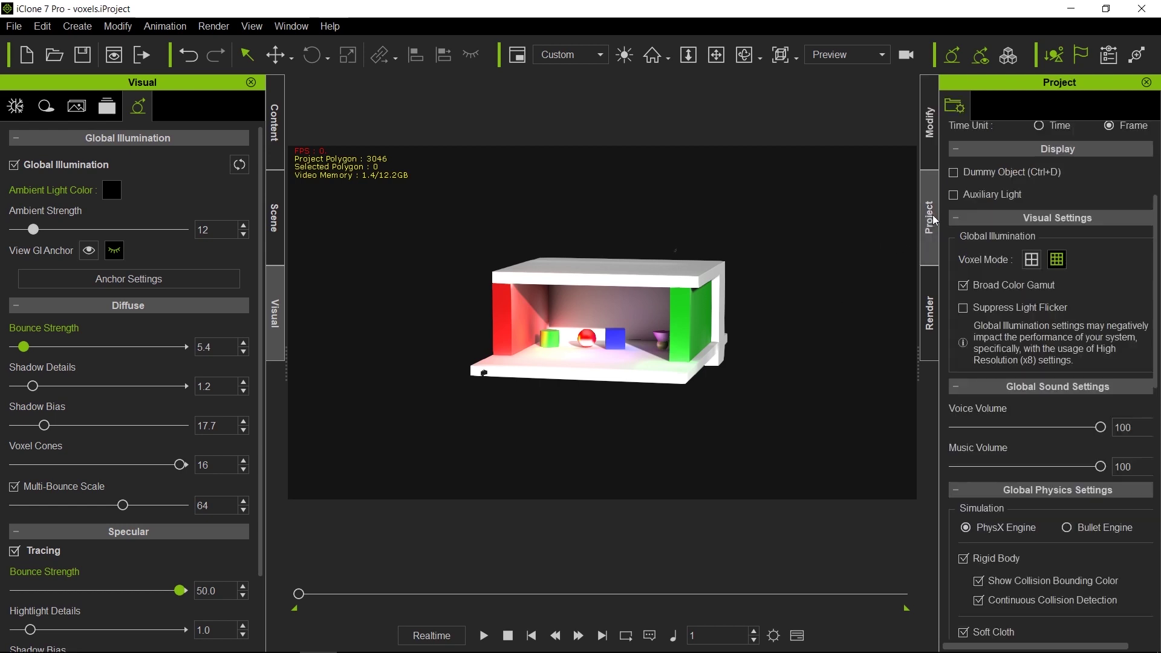
{"action": "left_click", "coordinate": [1032, 261]}
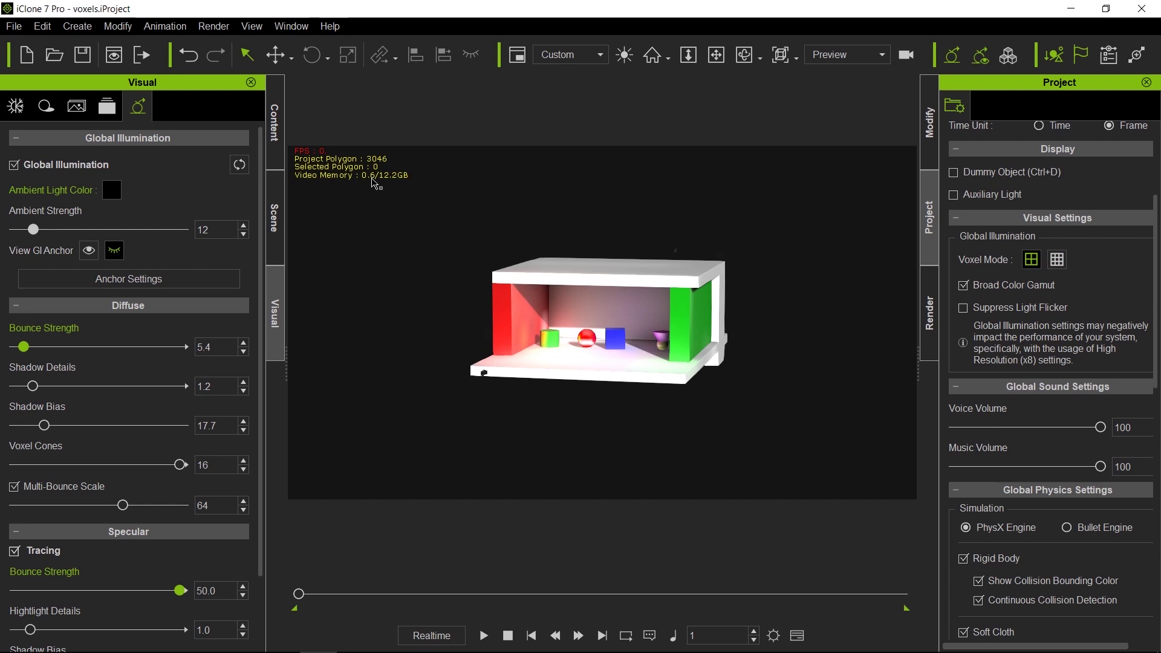
{"action": "left_click", "coordinate": [981, 55]}
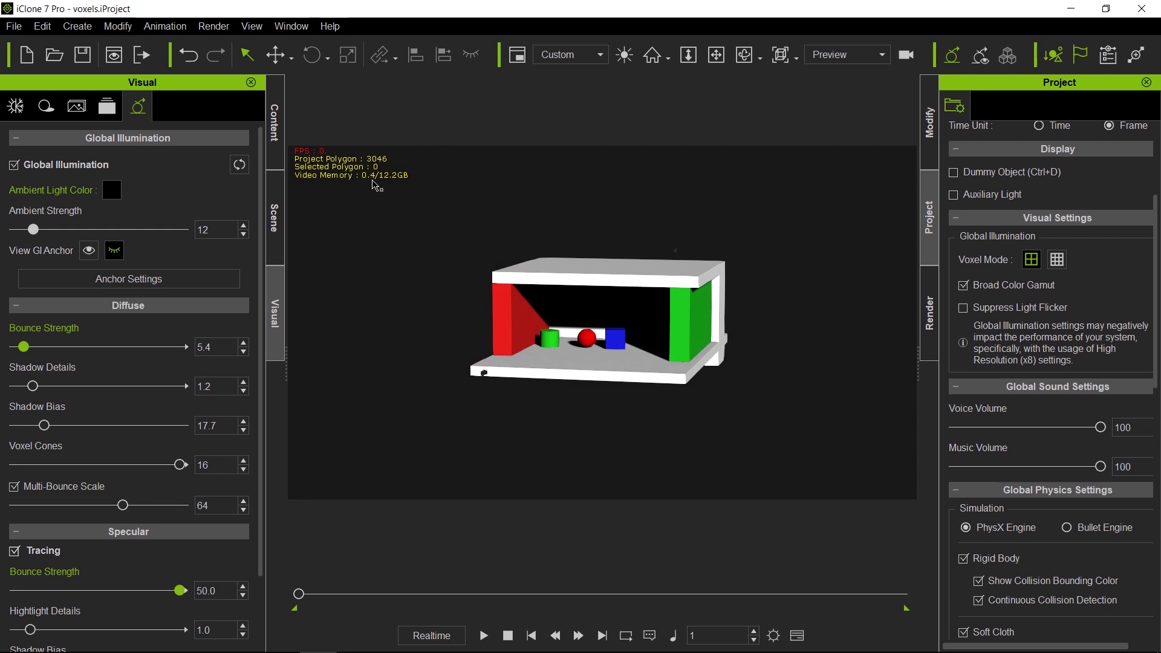
{"action": "left_click", "coordinate": [981, 56]}
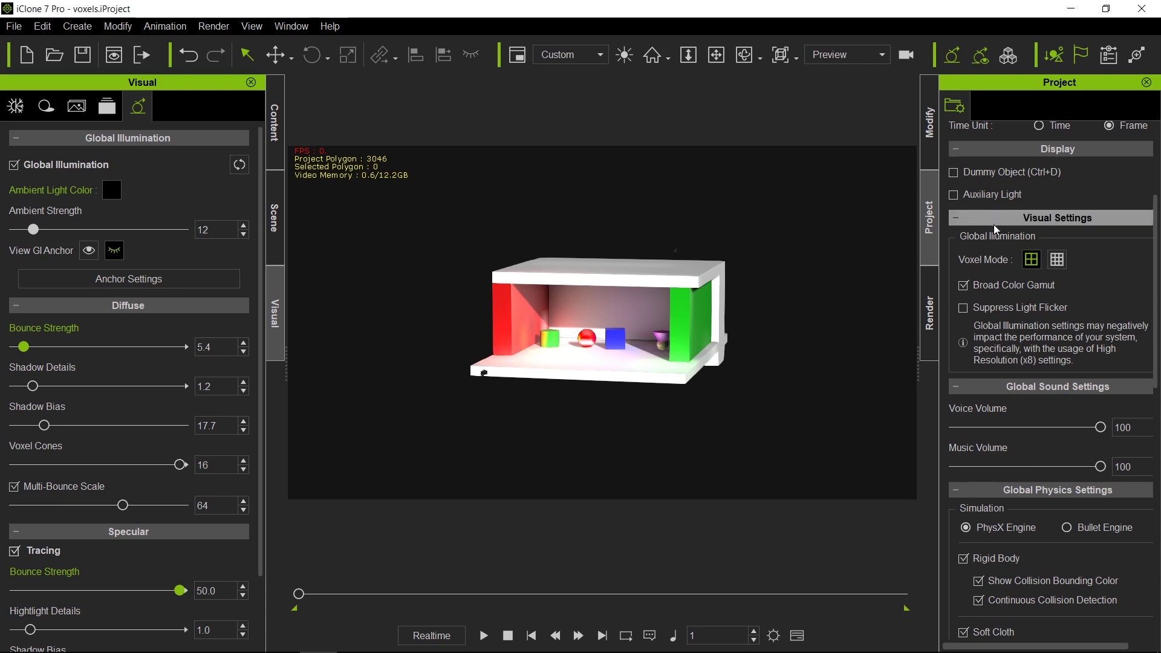
{"action": "left_click", "coordinate": [1058, 260]}
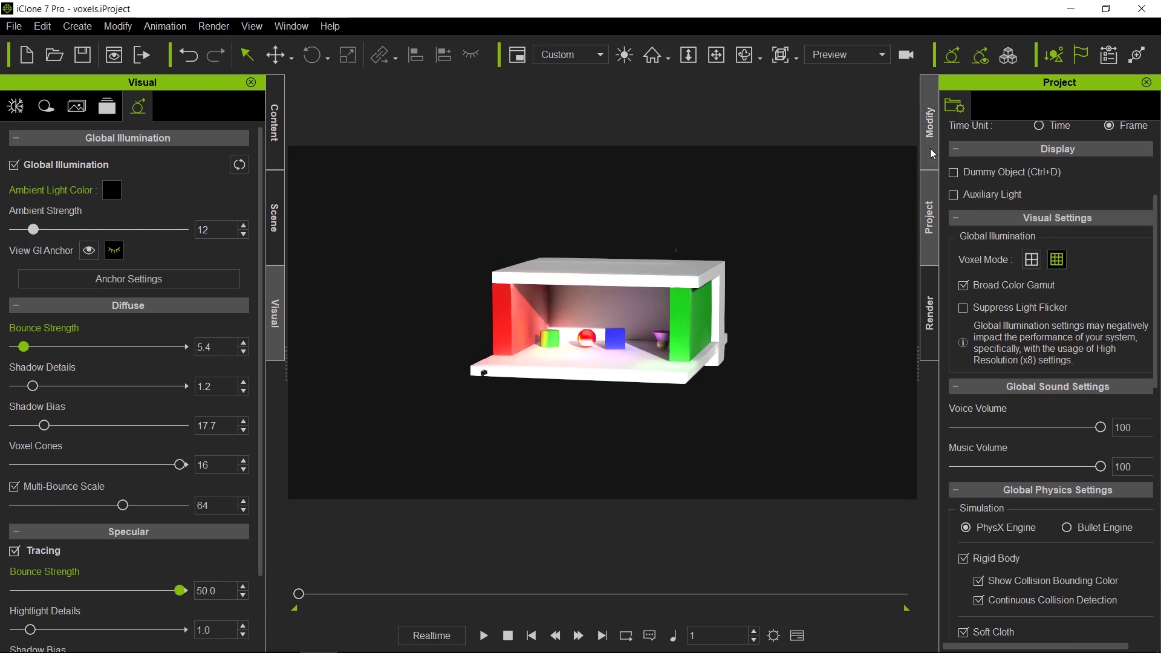
- From Camera_front, compare high and low Voxel Mode, ending on low resolution, and compare the room with global illumination off and on
{"action": "left_click", "coordinate": [930, 133]}
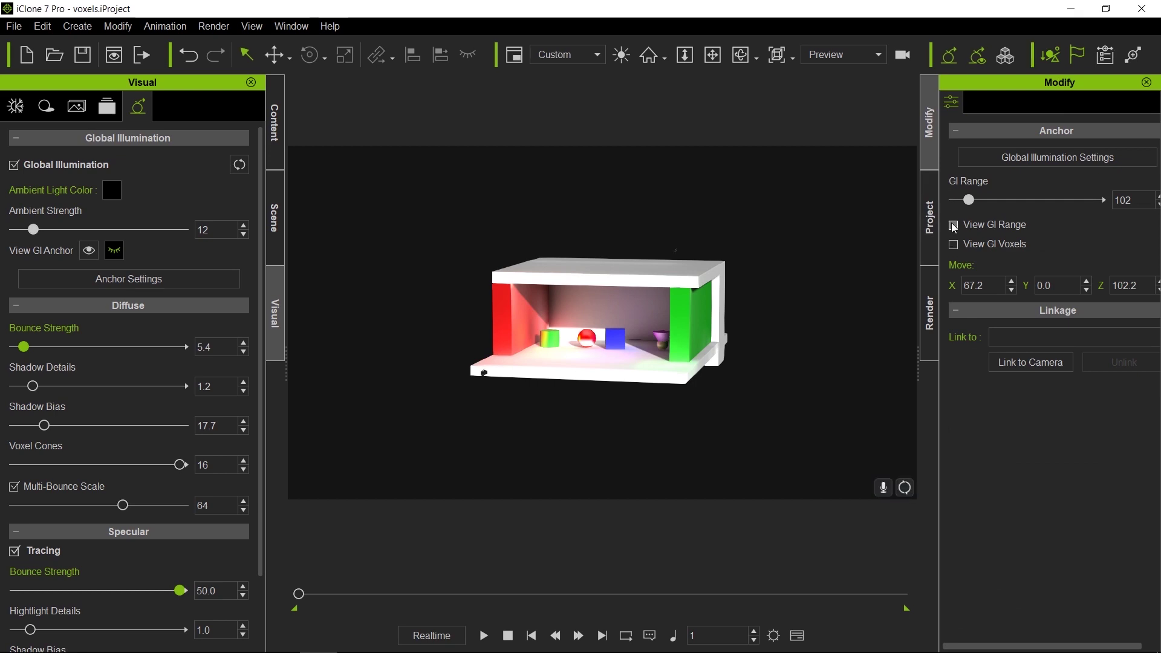
{"action": "left_click", "coordinate": [882, 54]}
{"action": "left_click", "coordinate": [872, 92]}
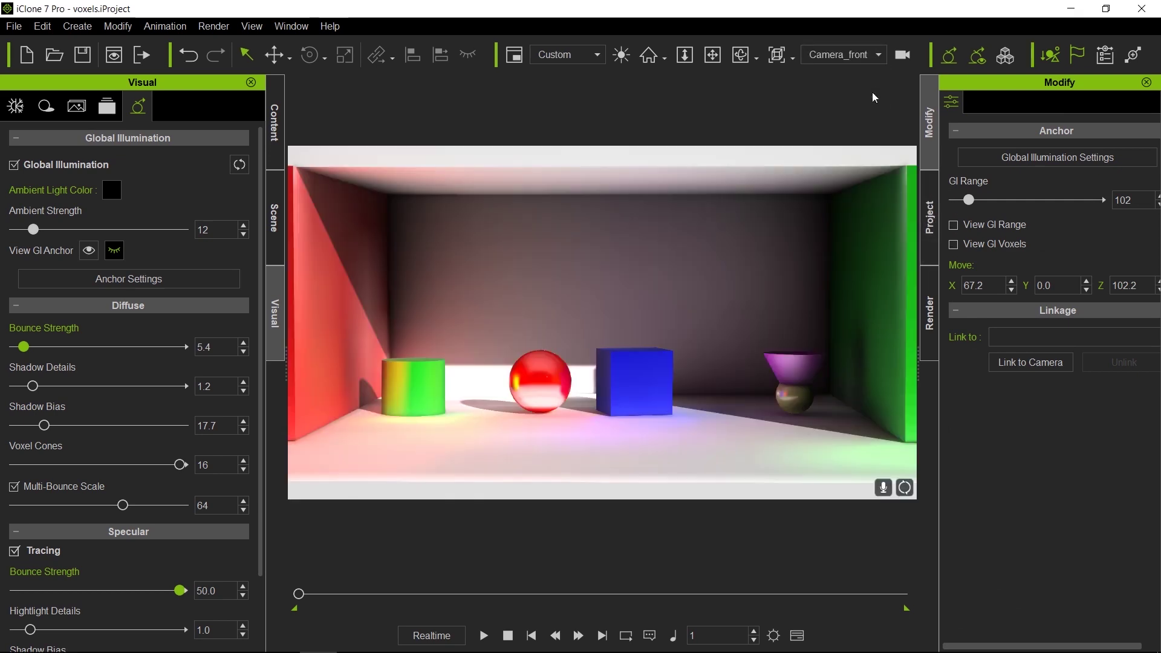
{"action": "left_click", "coordinate": [934, 204]}
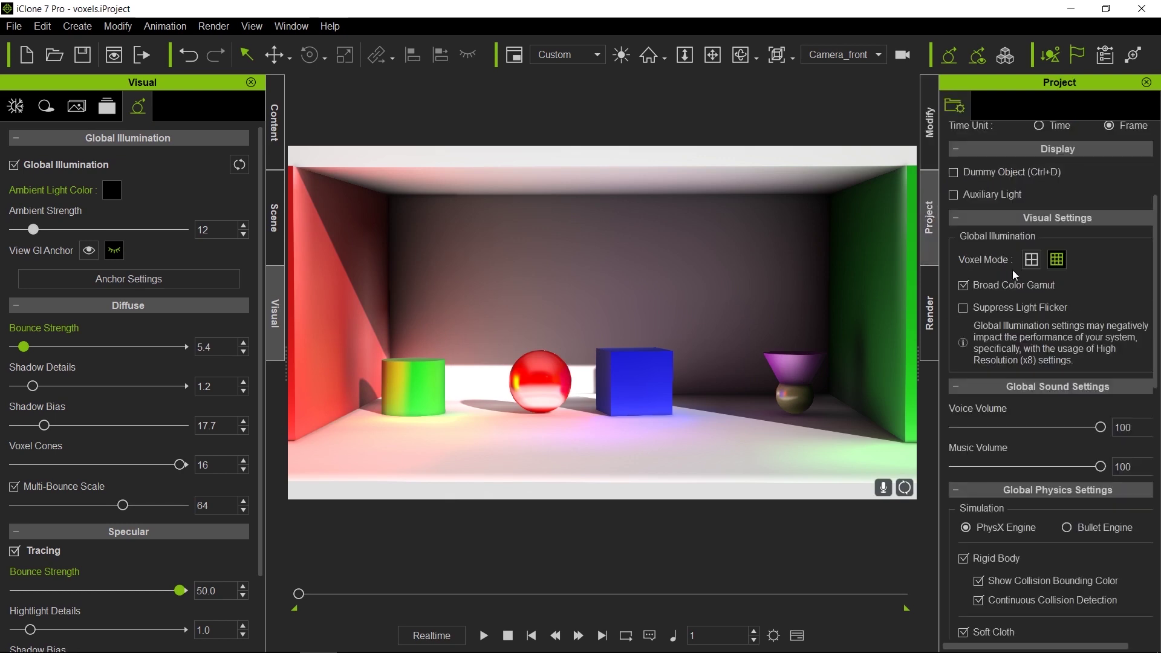
{"action": "left_click", "coordinate": [1057, 260]}
{"action": "left_click", "coordinate": [1031, 260]}
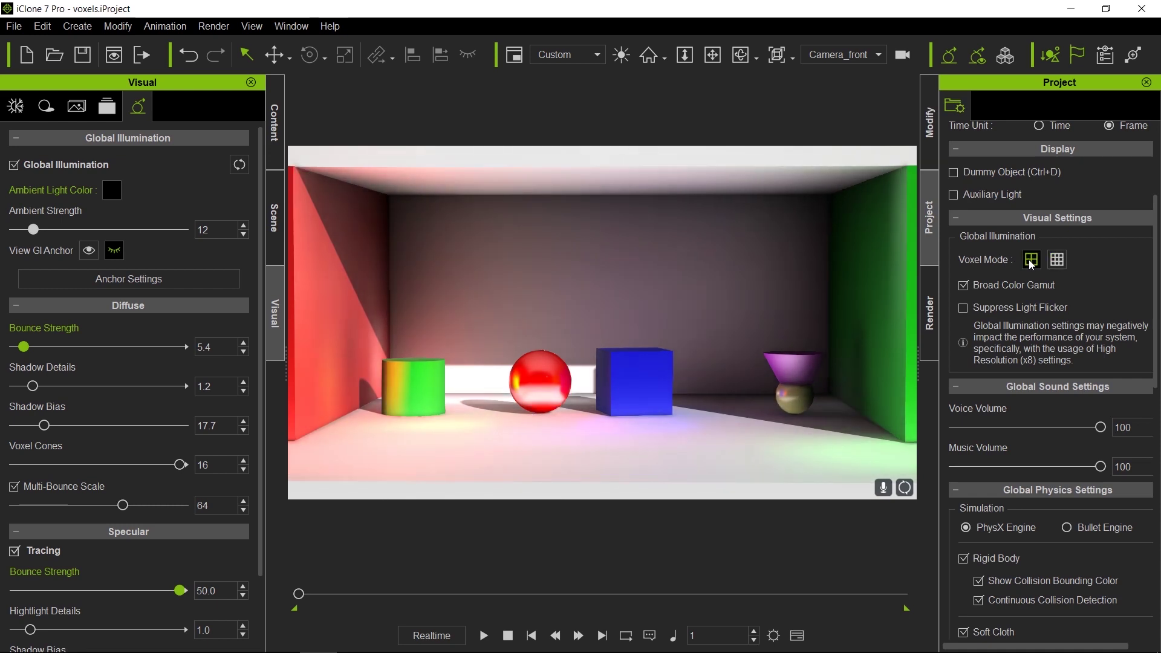
{"action": "left_click", "coordinate": [1058, 260]}
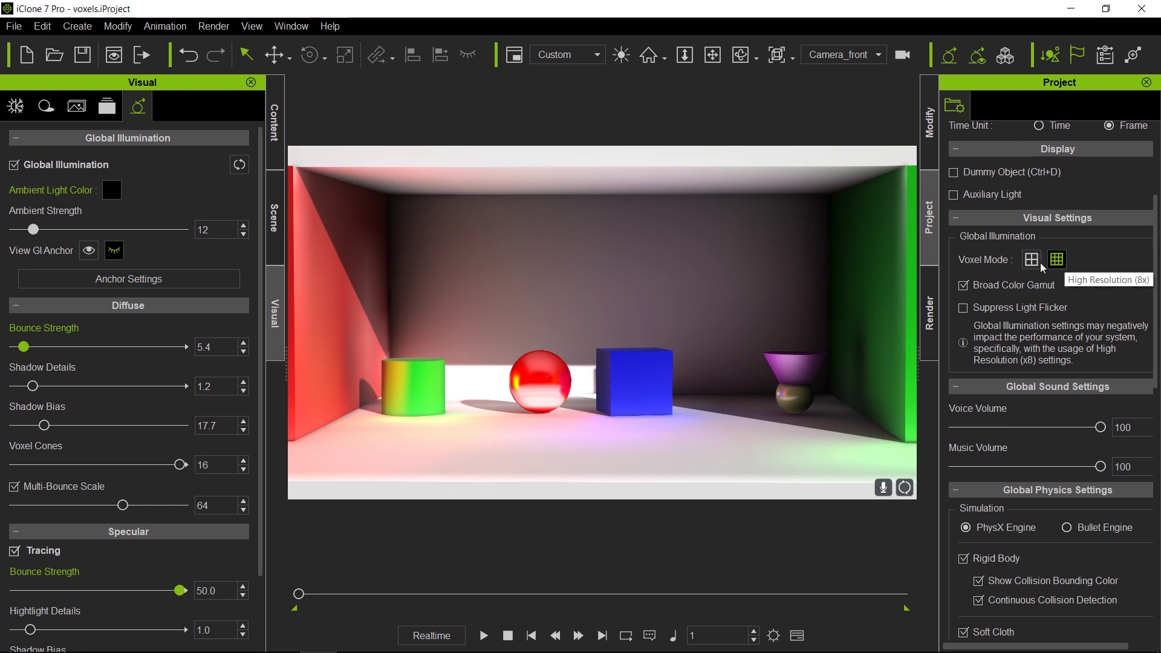
{"action": "left_click", "coordinate": [1036, 263]}
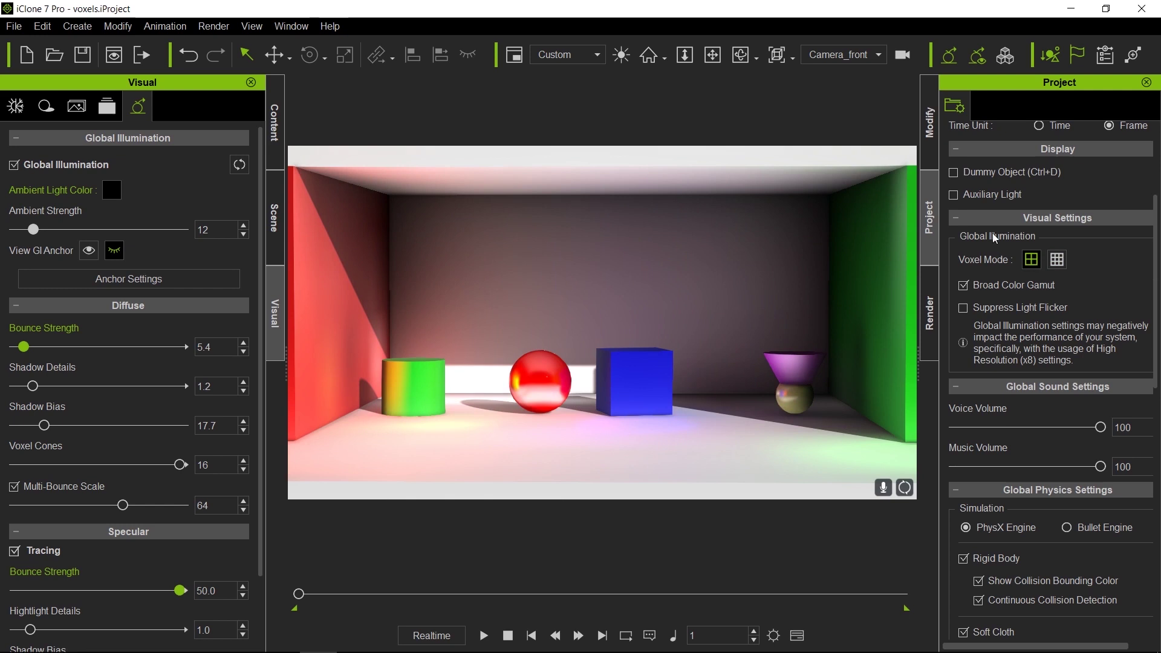
{"action": "left_click", "coordinate": [978, 61]}
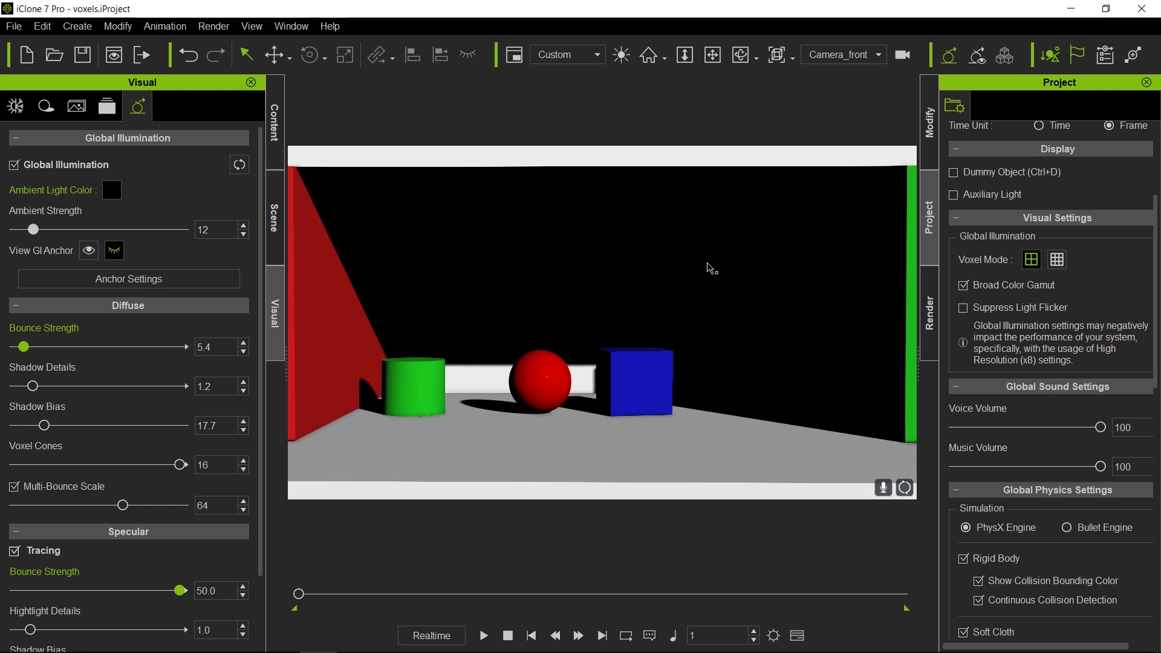
{"action": "left_click", "coordinate": [981, 61]}
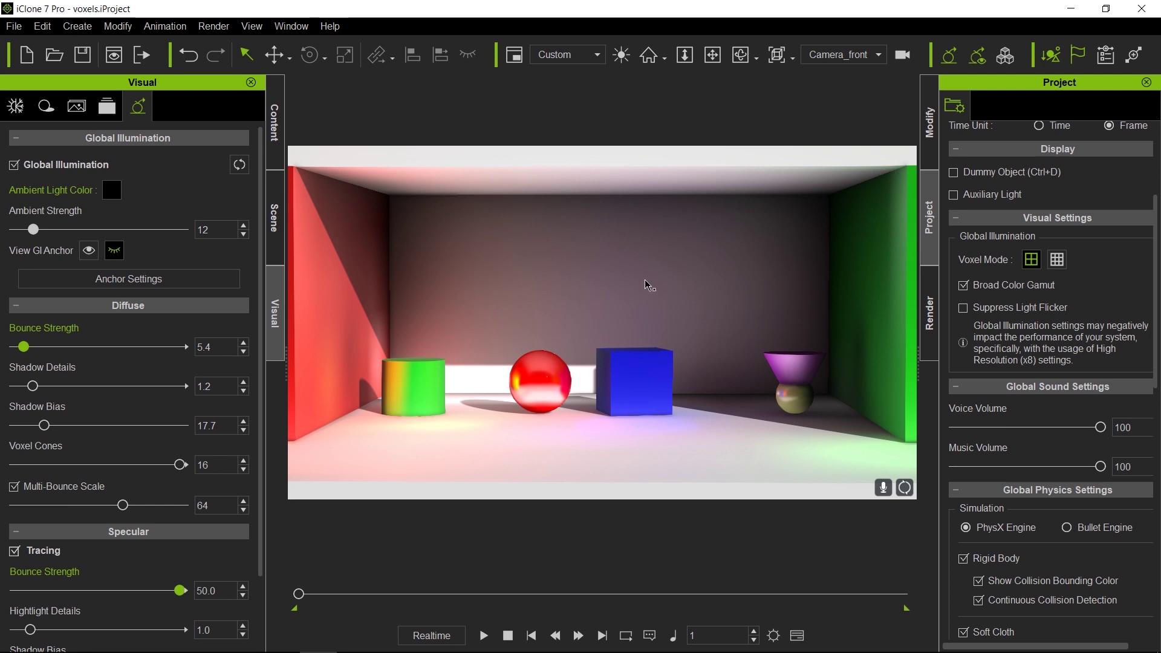
- Return to the Preview camera and turn on the GI range display for the anchor
{"action": "left_click", "coordinate": [933, 142]}
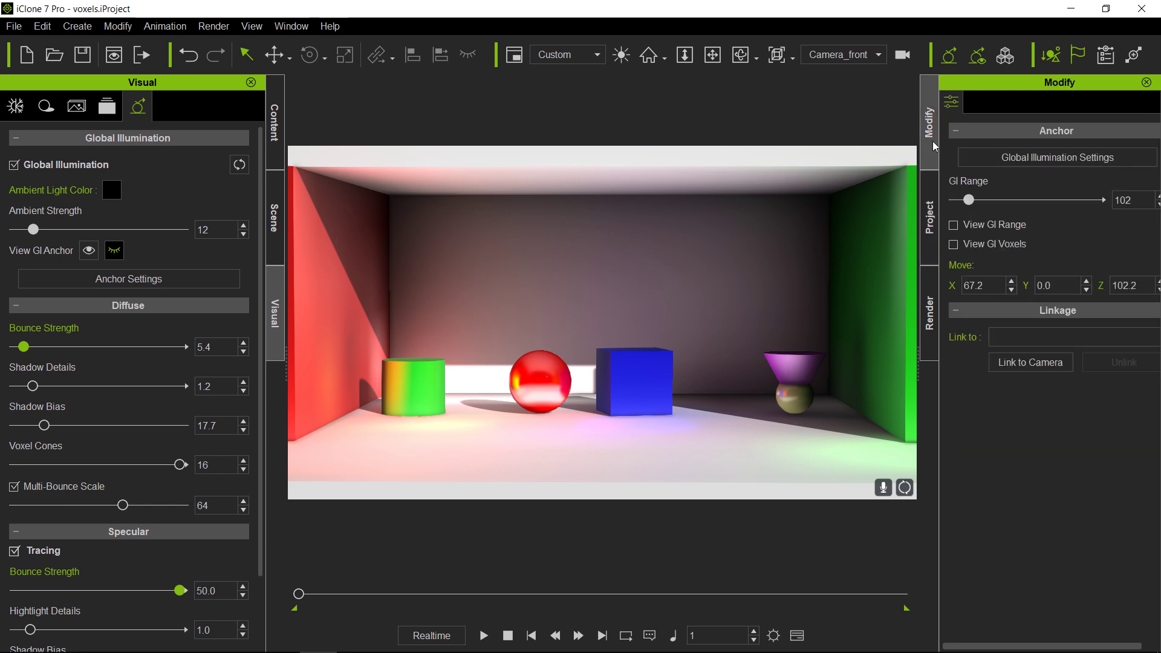
{"action": "left_click", "coordinate": [883, 52]}
{"action": "left_click", "coordinate": [877, 71]}
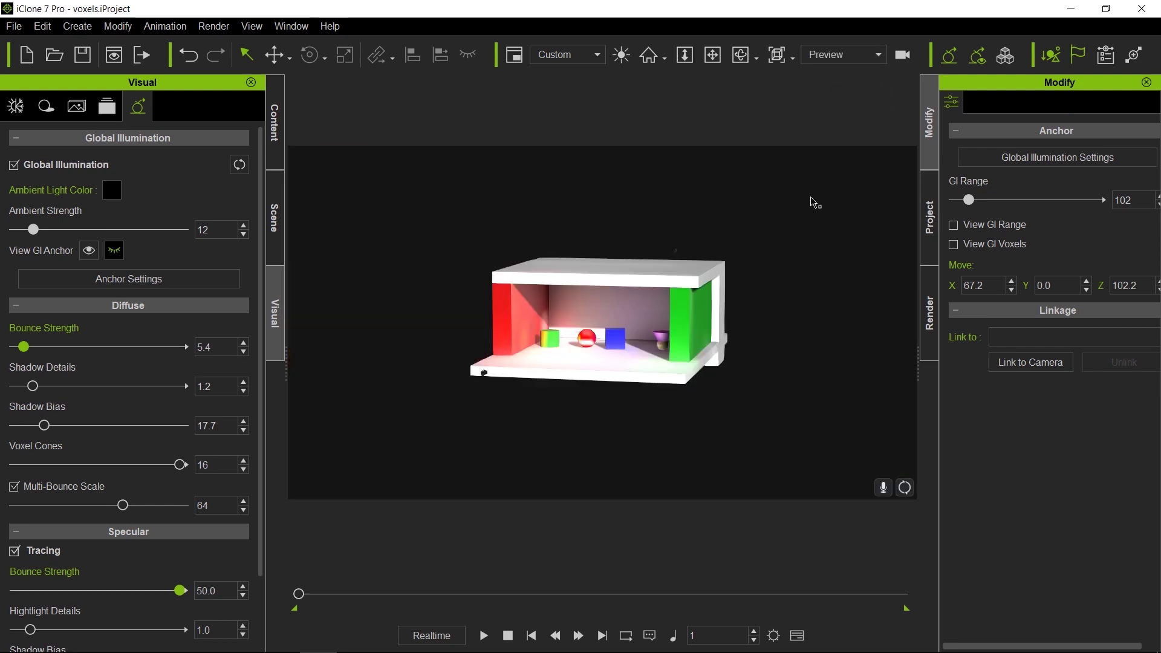
{"action": "left_click", "coordinate": [954, 226]}
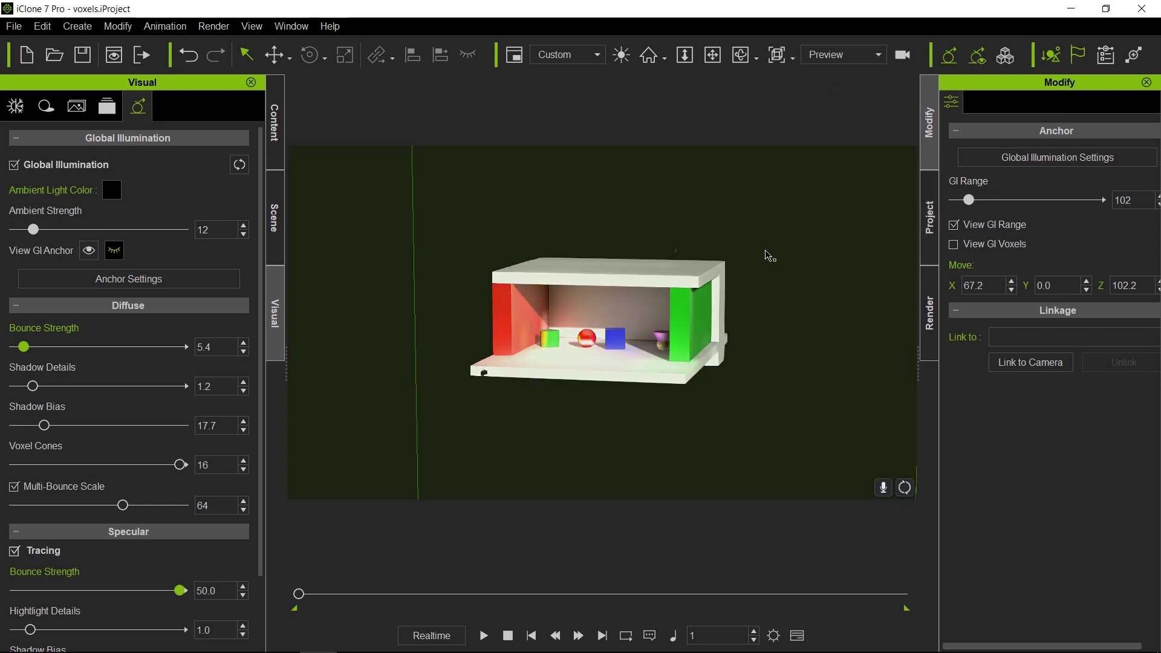
- Select the whole room with its objects and place a duplicate beside it along the X axis
{"action": "left_click", "coordinate": [465, 228]}
{"action": "left_click_drag", "start_coordinate": [454, 223], "coordinate": [779, 407]}
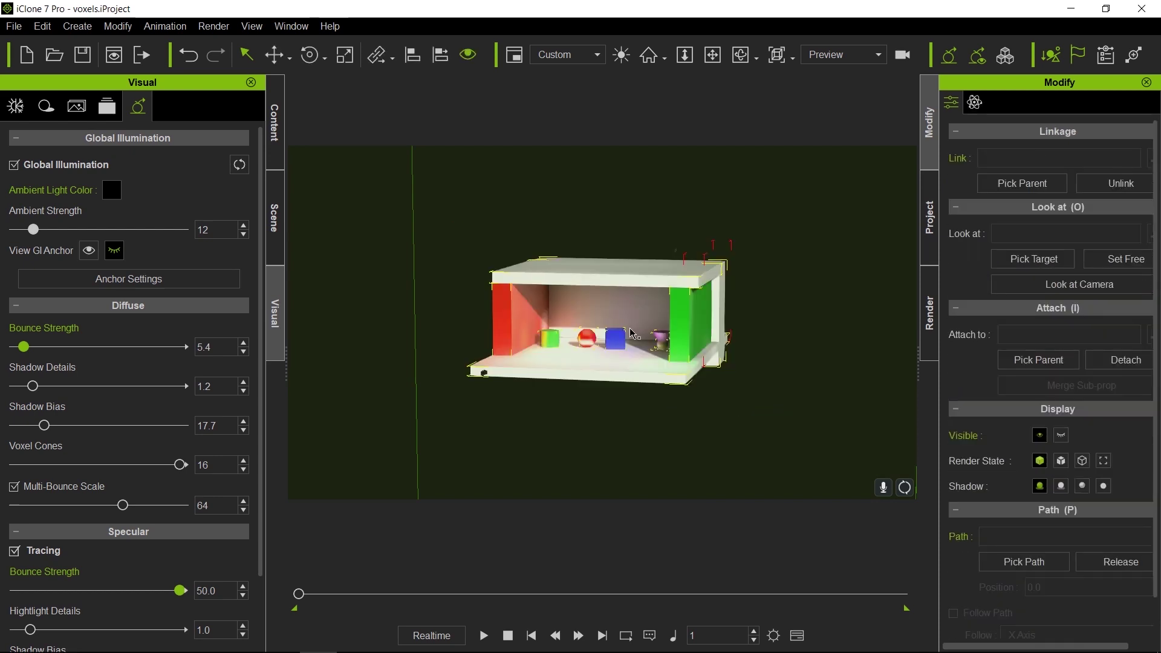
{"action": "key", "text": "w"}
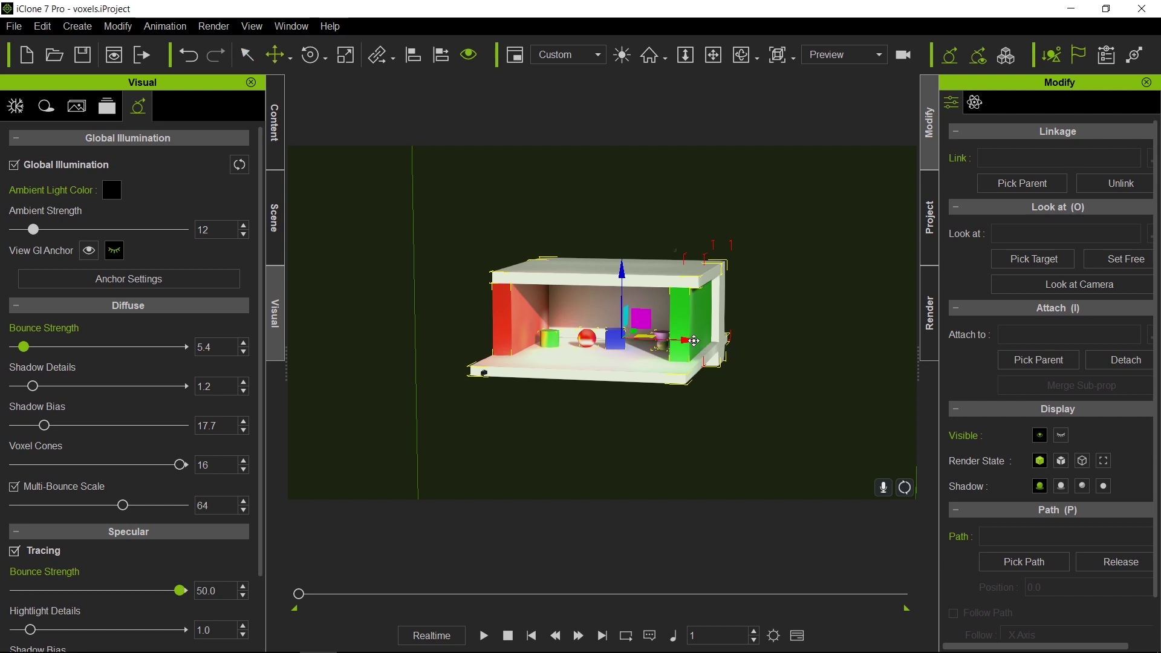
{"action": "left_click_drag", "start_coordinate": [693, 341], "coordinate": [901, 362]}
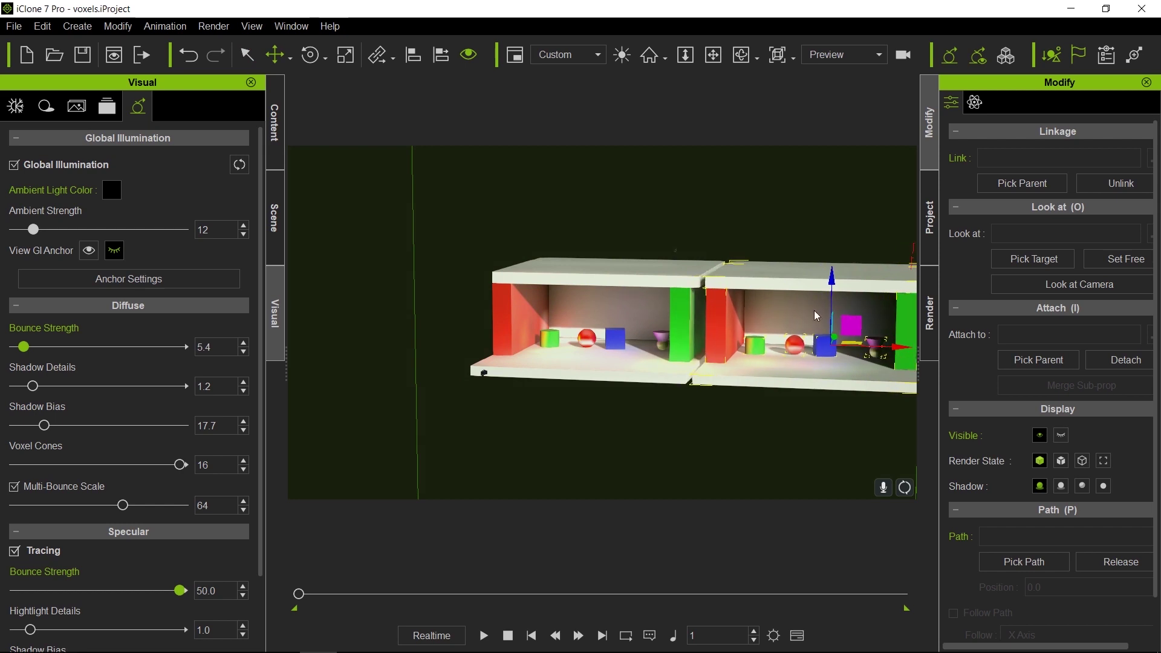
- Reopen the anchor settings and reduce the GI Range to 71 with both rooms in view
{"action": "left_click", "coordinate": [123, 275]}
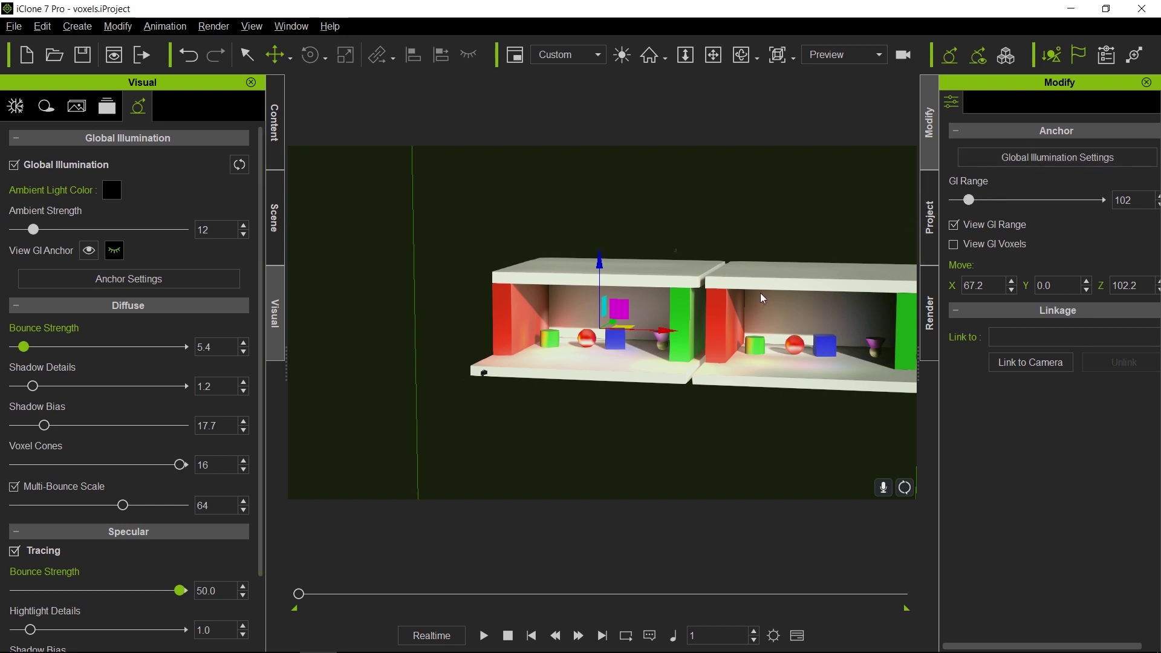
{"action": "right_click_drag", "start_coordinate": [762, 298], "coordinate": [696, 354]}
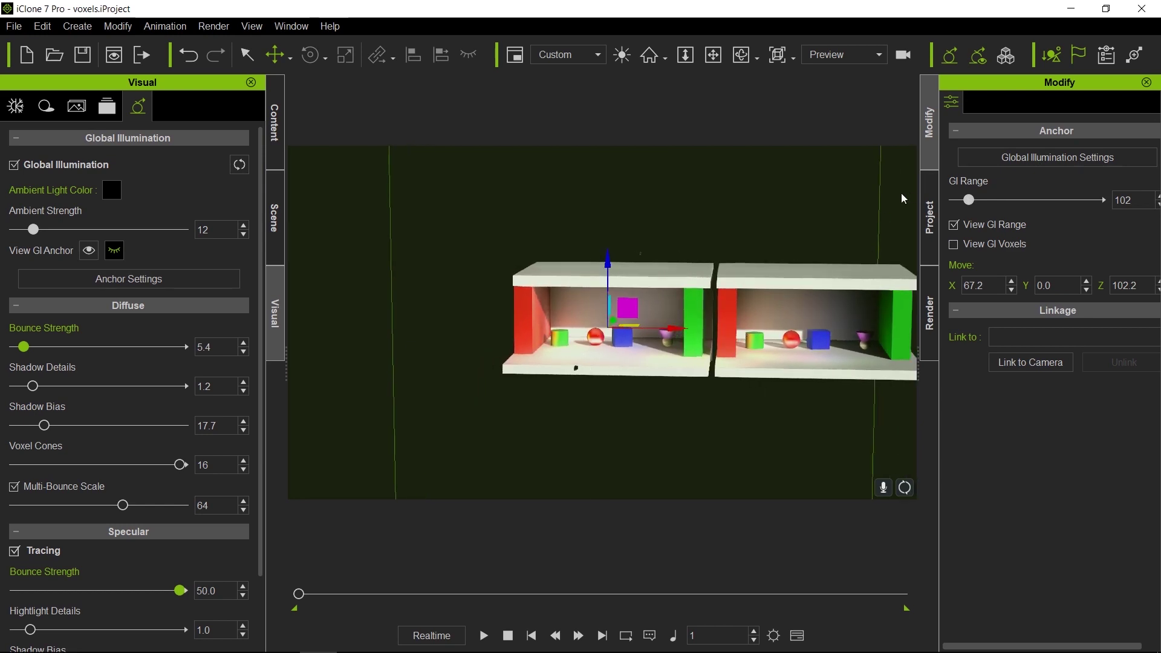
{"action": "mouse_move", "coordinate": [975, 206]}
{"action": "left_mouse_down"}
{"action": "mouse_move", "coordinate": [956, 206]}
{"action": "mouse_move", "coordinate": [968, 204]}
{"action": "left_mouse_up"}
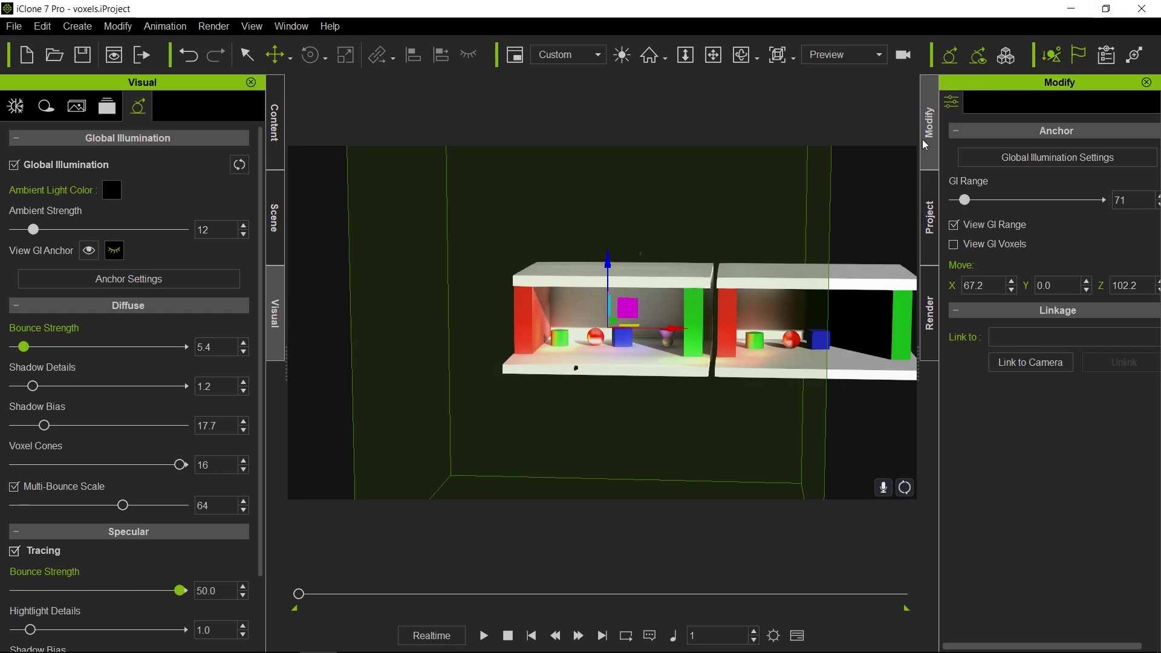
- View the room through Camera_front and reduce the anchor's GI Range to 62
{"action": "left_click", "coordinate": [884, 55]}
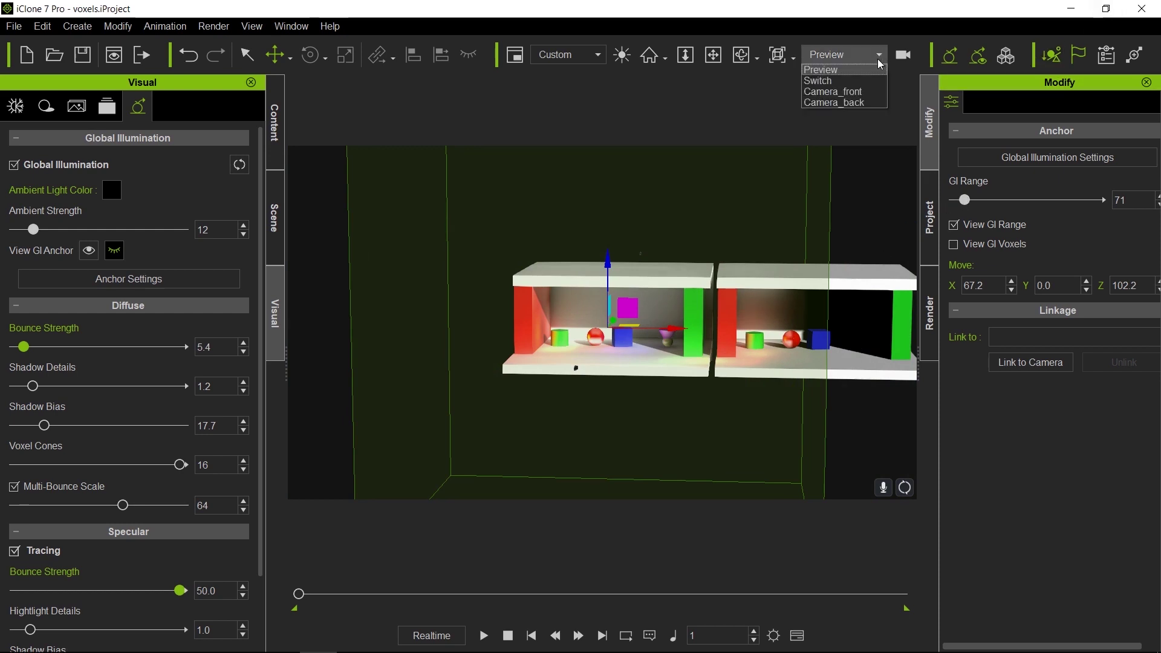
{"action": "left_click", "coordinate": [867, 88]}
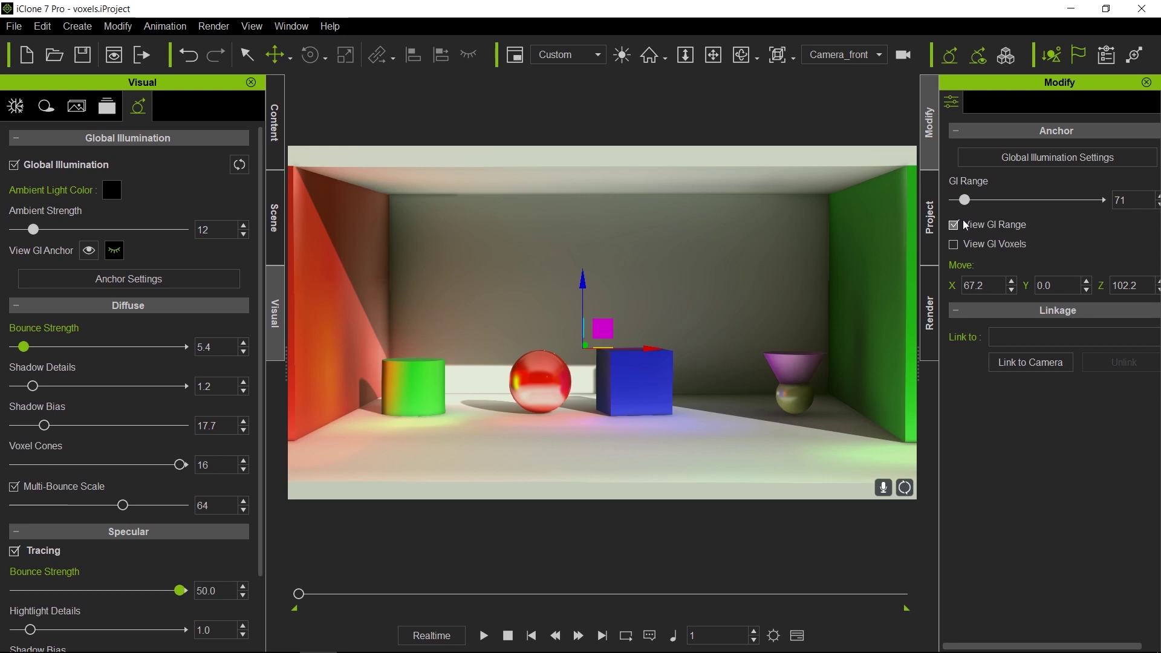
{"action": "left_click_drag", "start_coordinate": [968, 200], "coordinate": [967, 199]}
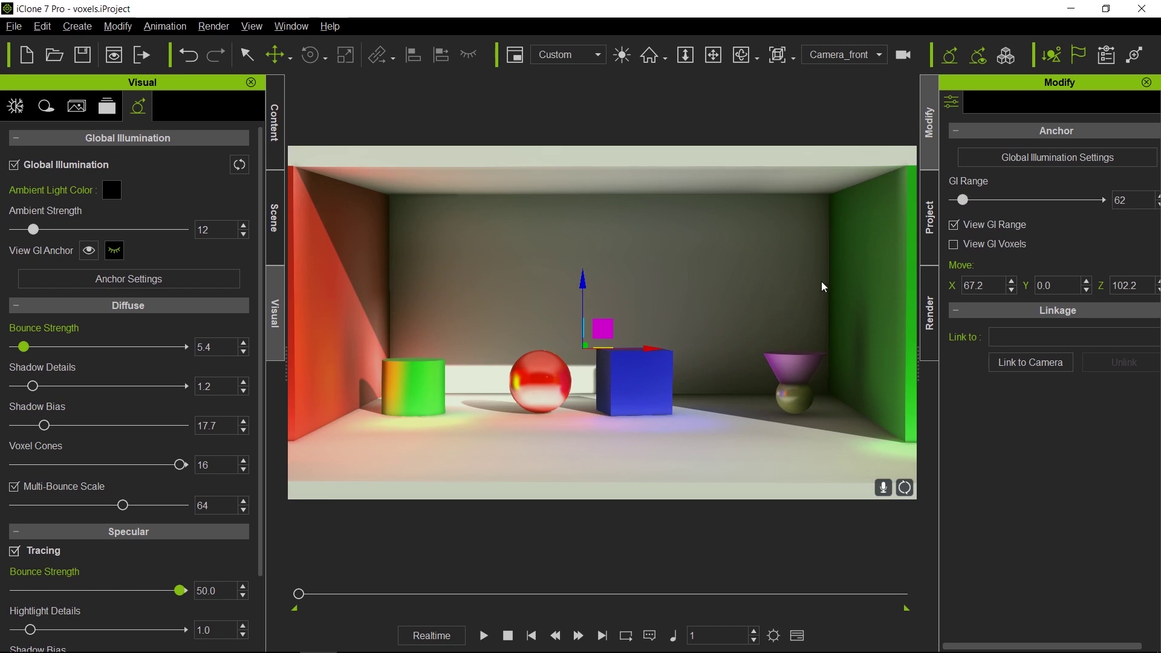
- Move the anchor to X 167.5 and examine the GI range boundary inside the duplicated room
{"action": "right_click_drag", "start_coordinate": [821, 281], "coordinate": [647, 286]}
{"action": "right_click_drag", "start_coordinate": [854, 274], "coordinate": [532, 278]}
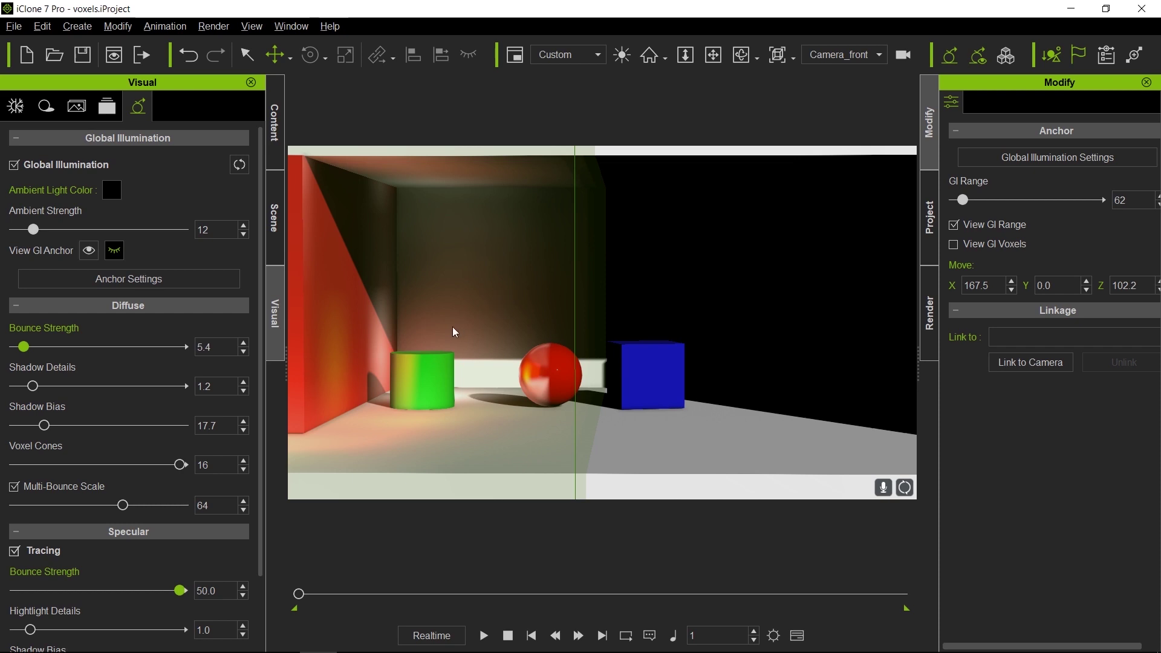
{"action": "right_click_drag", "start_coordinate": [455, 332], "coordinate": [479, 314]}
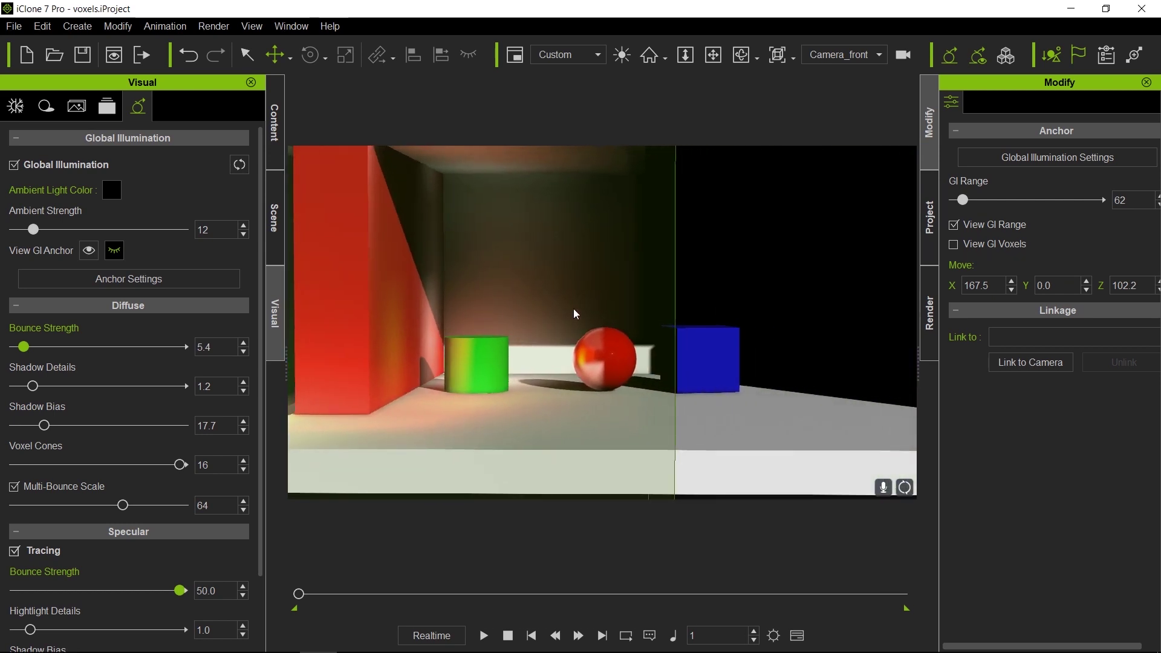
- Raise the anchor's GI Range to 132 and return to the Preview camera
{"action": "left_click_drag", "start_coordinate": [967, 197], "coordinate": [978, 197]}
{"action": "right_click_drag", "start_coordinate": [597, 339], "coordinate": [1094, 337]}
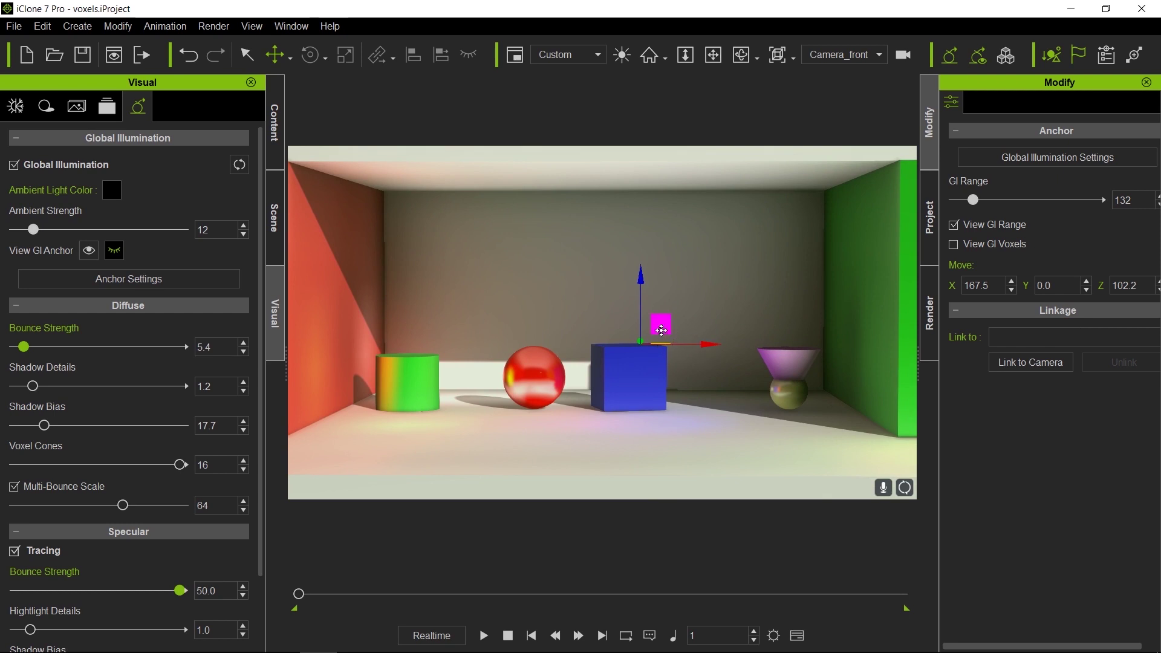
{"action": "left_click", "coordinate": [881, 54]}
{"action": "left_click", "coordinate": [820, 69]}
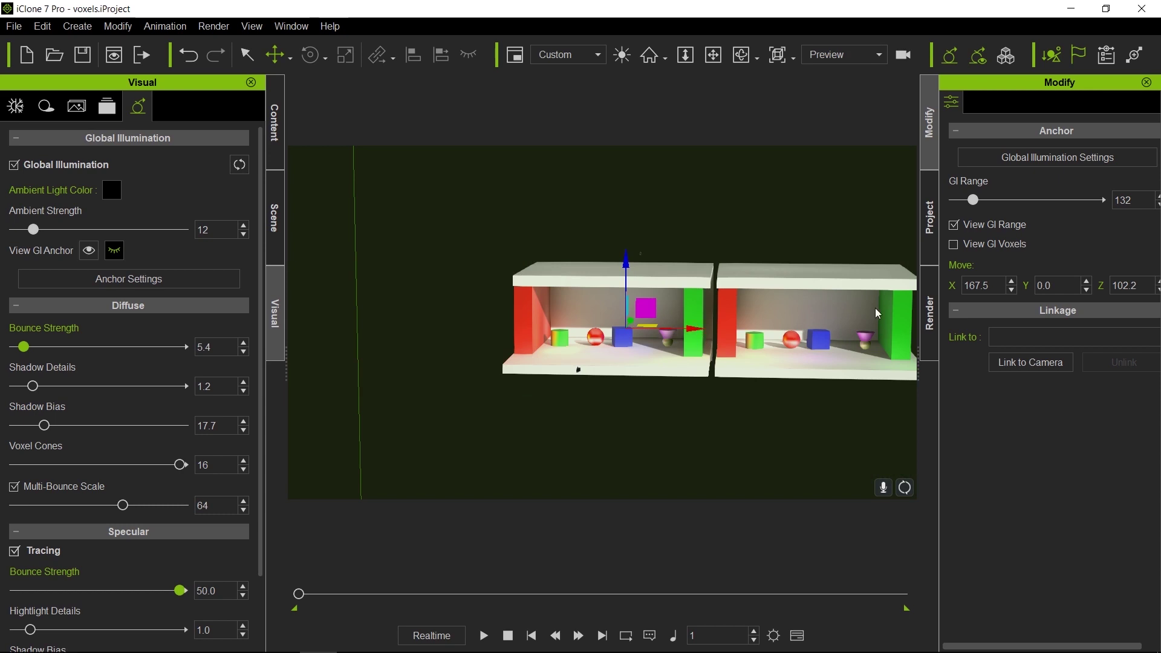
- Replace the GI range display with the GI voxel display and move the anchor to X 237.5, Z 109.7
{"action": "left_click", "coordinate": [958, 228]}
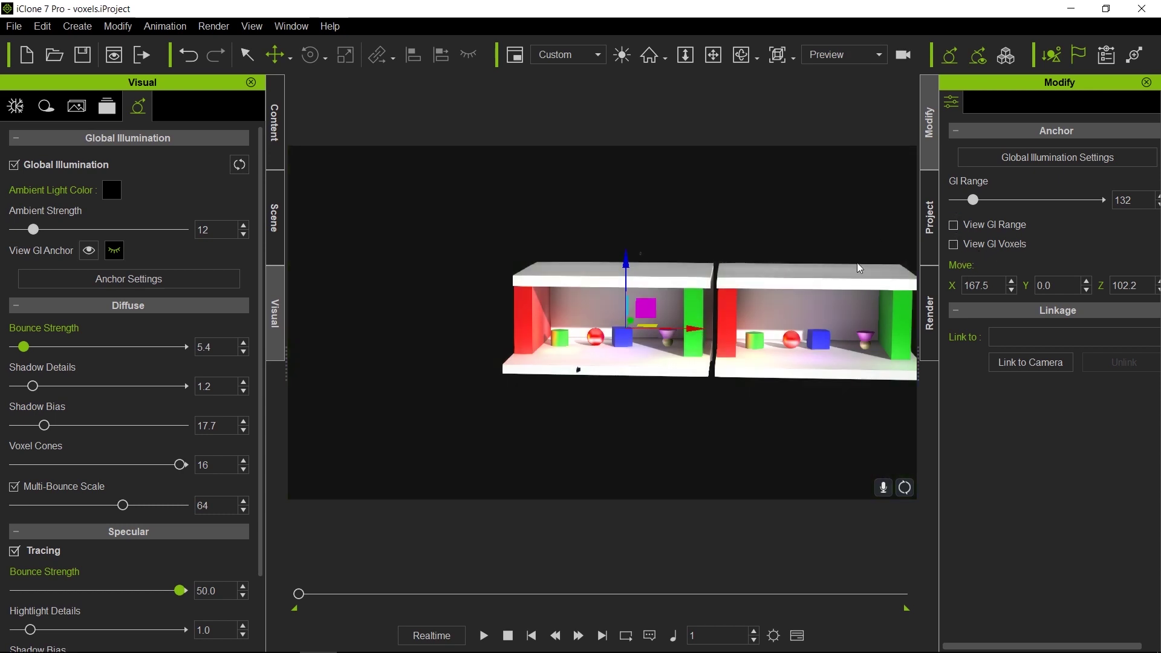
{"action": "left_click", "coordinate": [1006, 55]}
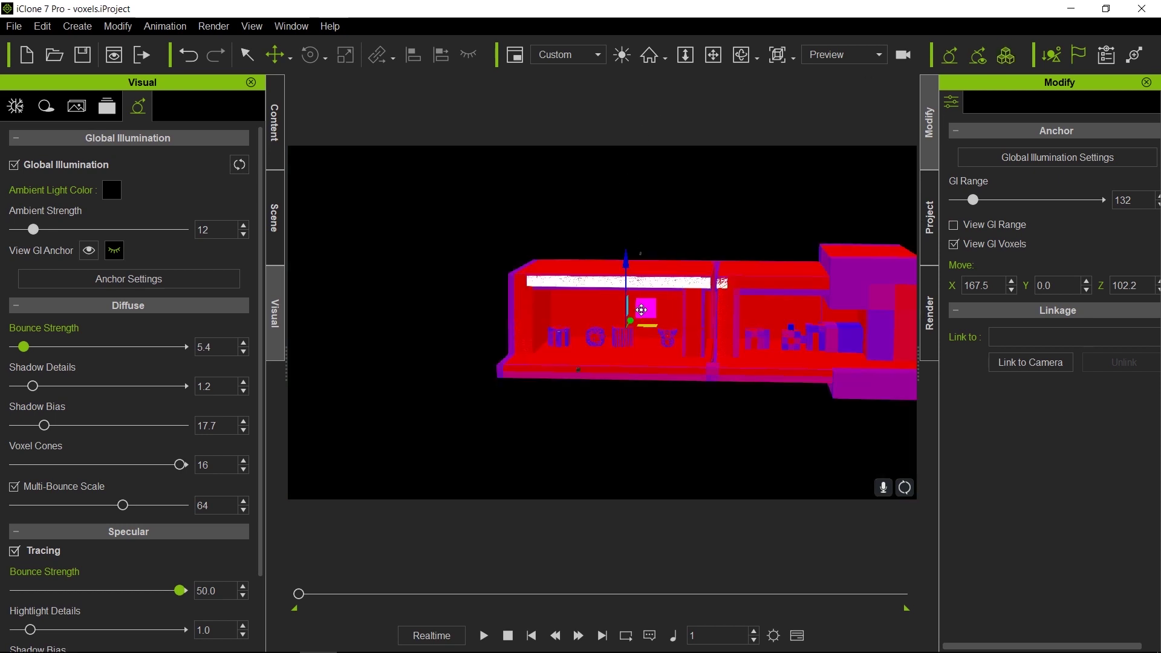
{"action": "mouse_move", "coordinate": [641, 310]}
{"action": "left_mouse_down"}
{"action": "mouse_move", "coordinate": [847, 307]}
{"action": "mouse_move", "coordinate": [573, 314]}
{"action": "mouse_move", "coordinate": [744, 309]}
{"action": "mouse_move", "coordinate": [626, 311]}
{"action": "mouse_move", "coordinate": [655, 309]}
{"action": "left_mouse_up"}
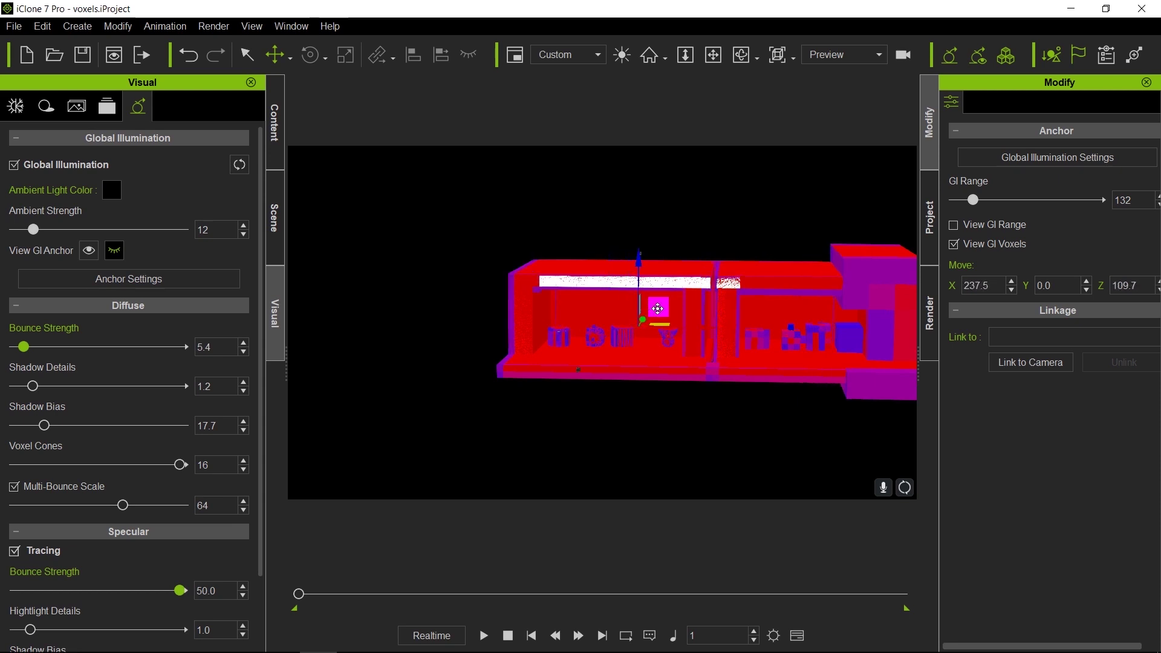
- Enable Suppress Light Flicker in the project's global illumination settings and turn off the GI voxel display
{"action": "left_click", "coordinate": [926, 213]}
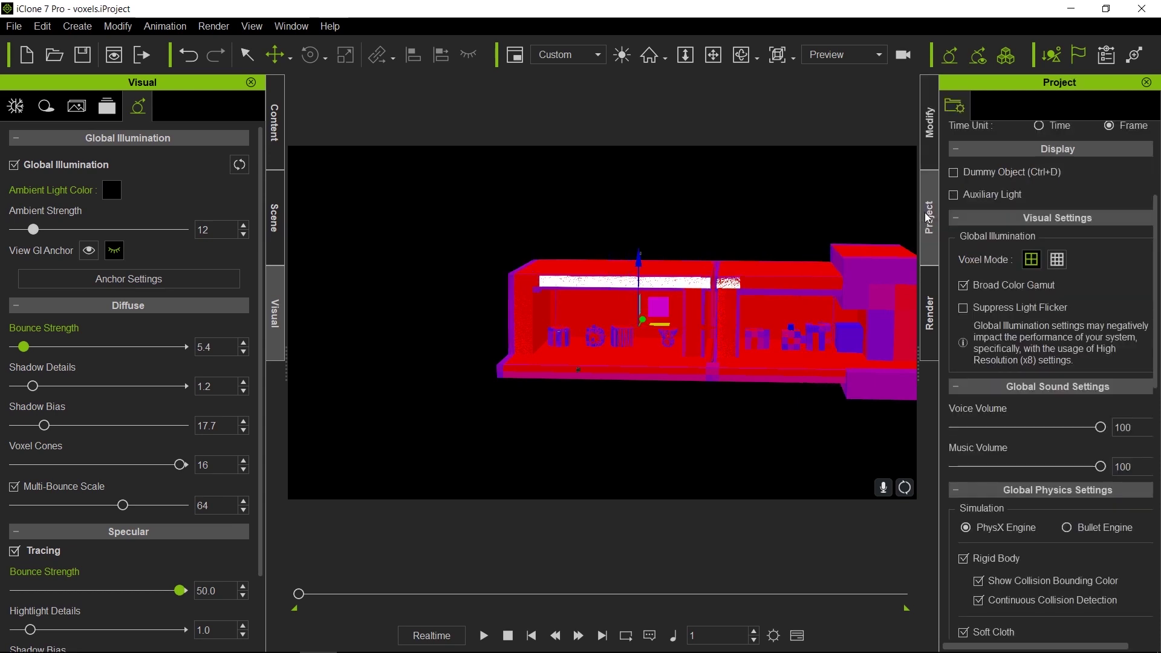
{"action": "left_click", "coordinate": [965, 308]}
{"action": "left_click", "coordinate": [1006, 56]}
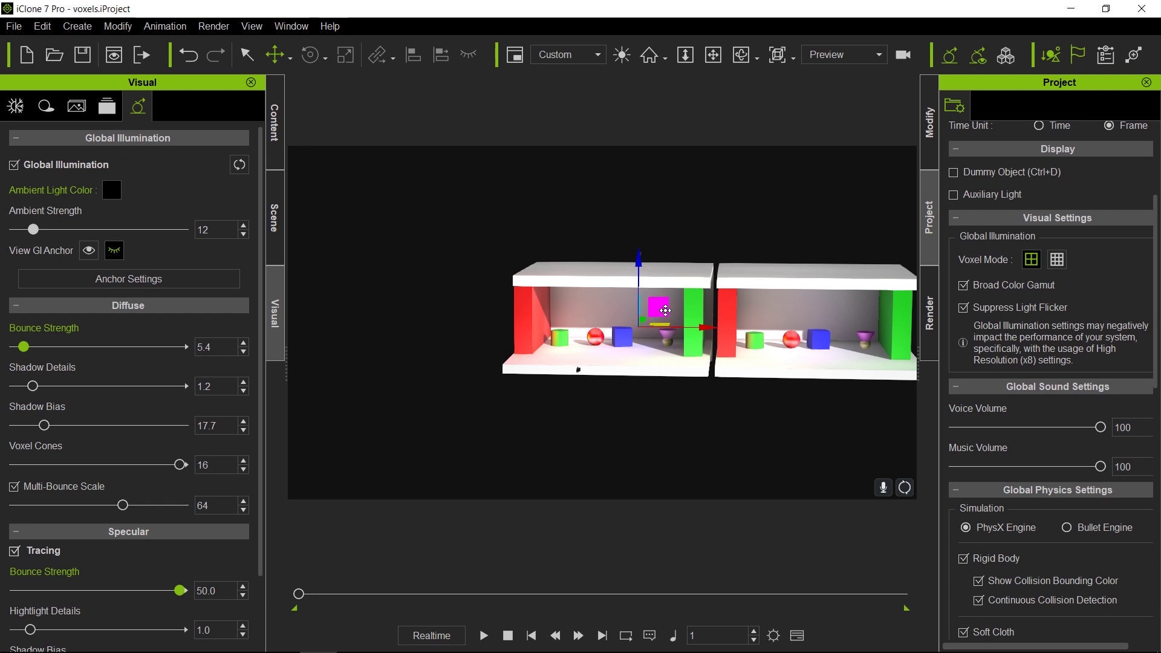
- Show the GI anchor in the Camera_front view and move it to X 95.4, Z 121.9
{"action": "left_click", "coordinate": [91, 253]}
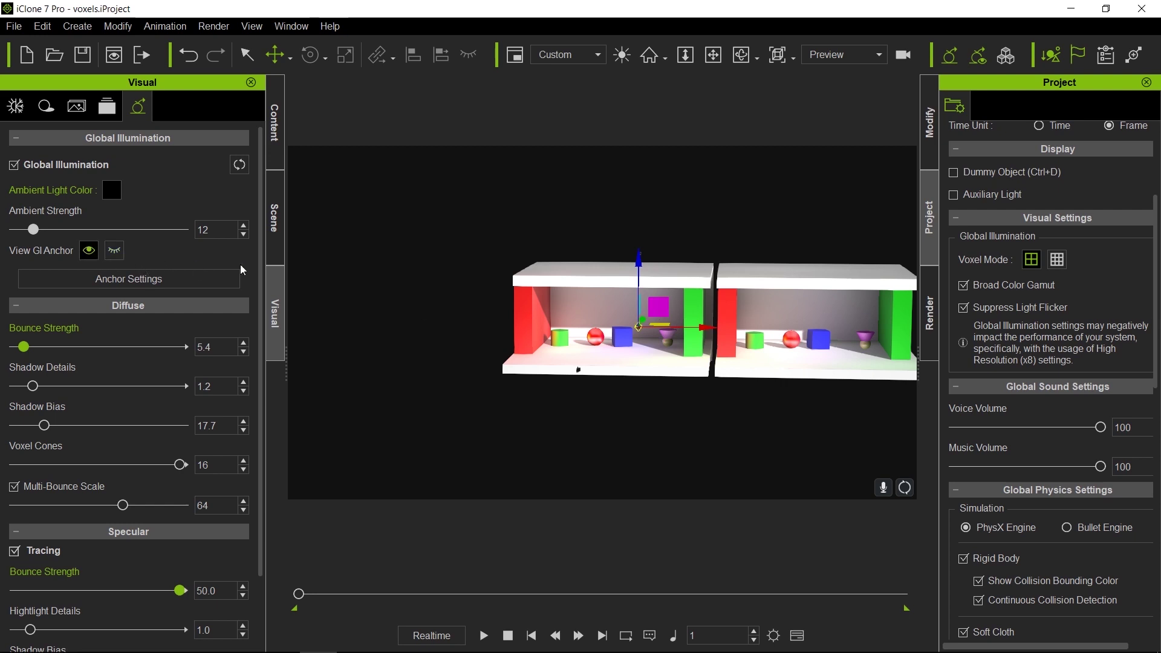
{"action": "left_click", "coordinate": [879, 56]}
{"action": "left_click", "coordinate": [879, 92]}
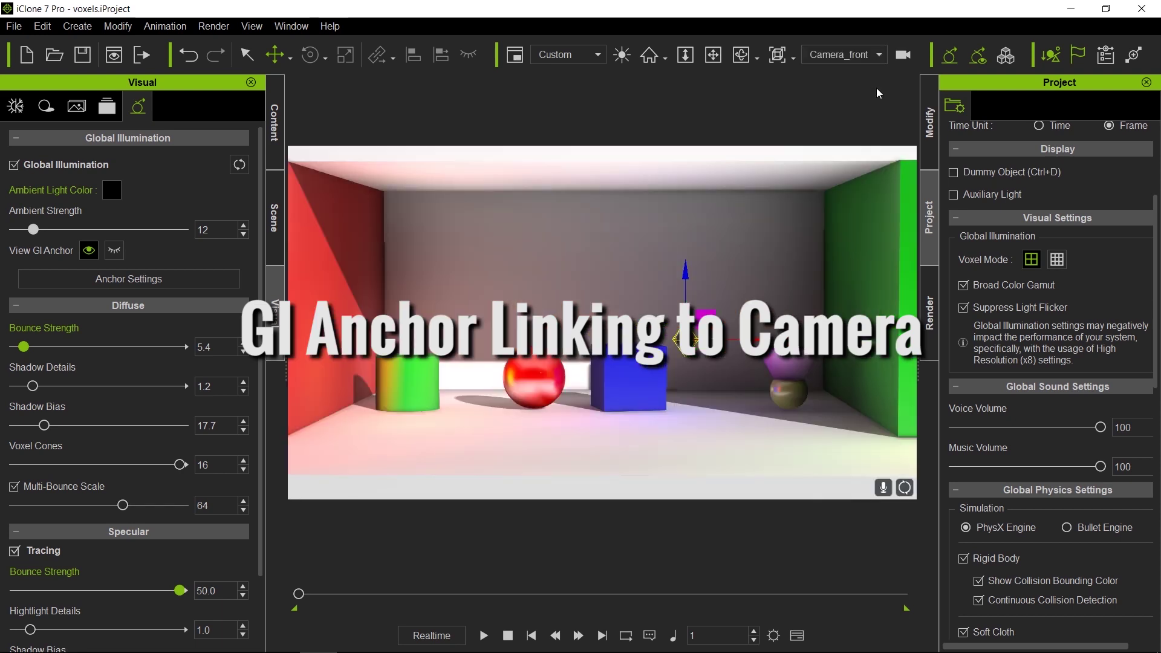
{"action": "left_click_drag", "start_coordinate": [706, 316], "coordinate": [615, 313]}
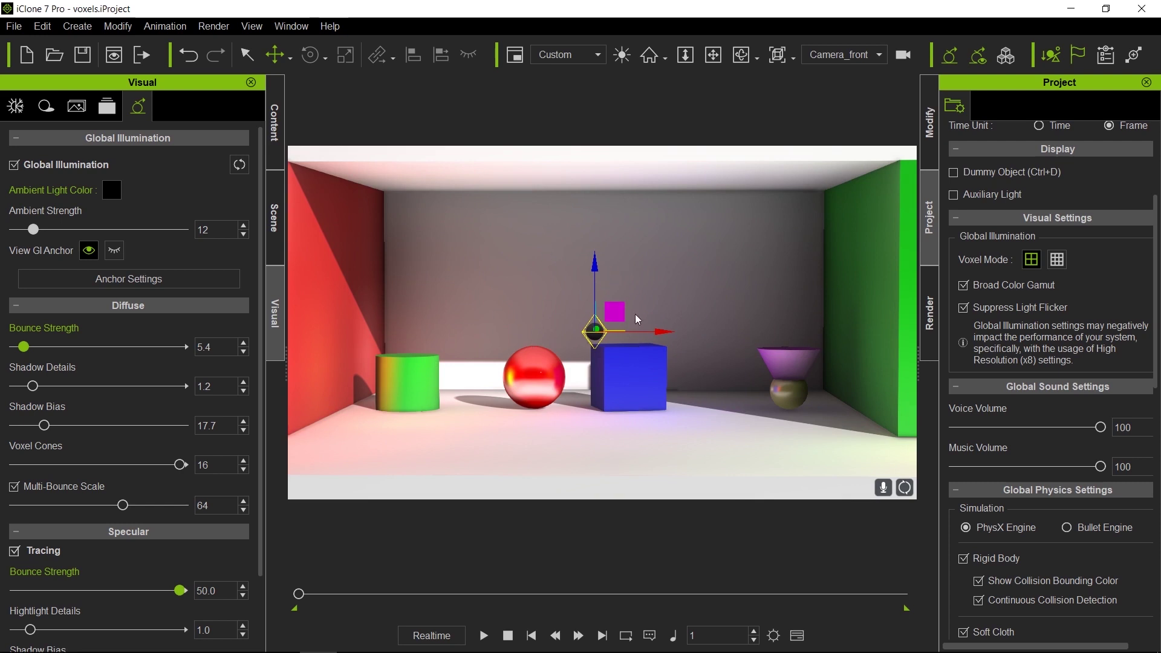
- Link the GI anchor to the camera and pan the view sideways to check how the anchor follows
{"action": "left_click", "coordinate": [931, 155]}
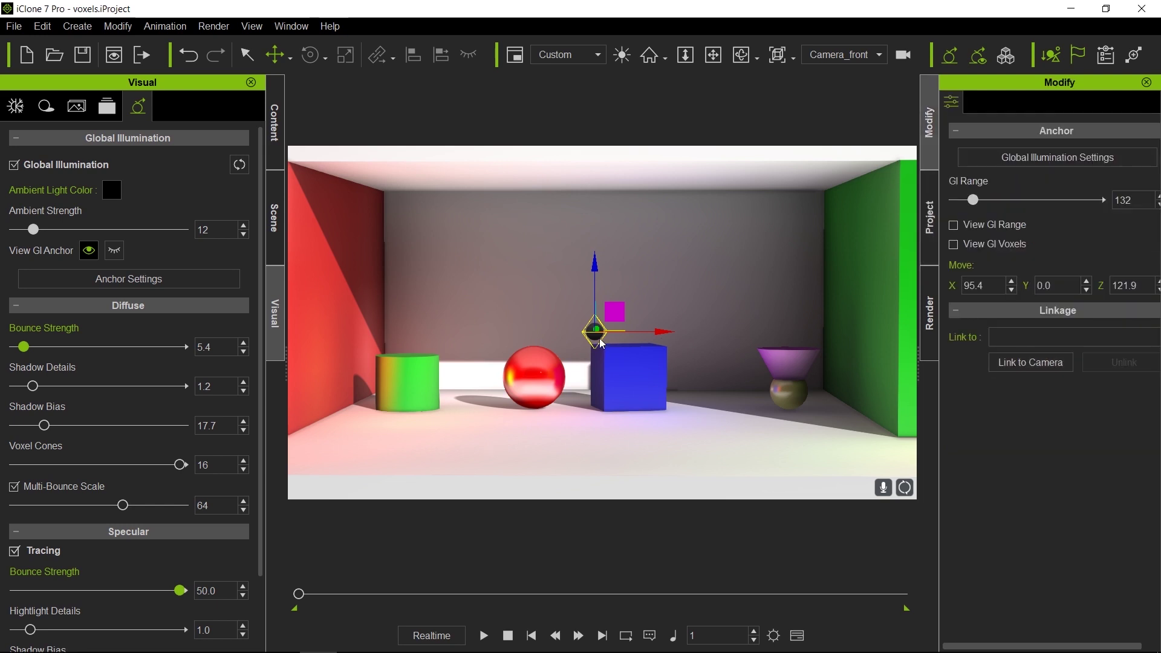
{"action": "left_click", "coordinate": [1036, 366]}
{"action": "middle_click_drag", "start_coordinate": [794, 283], "coordinate": [742, 286]}
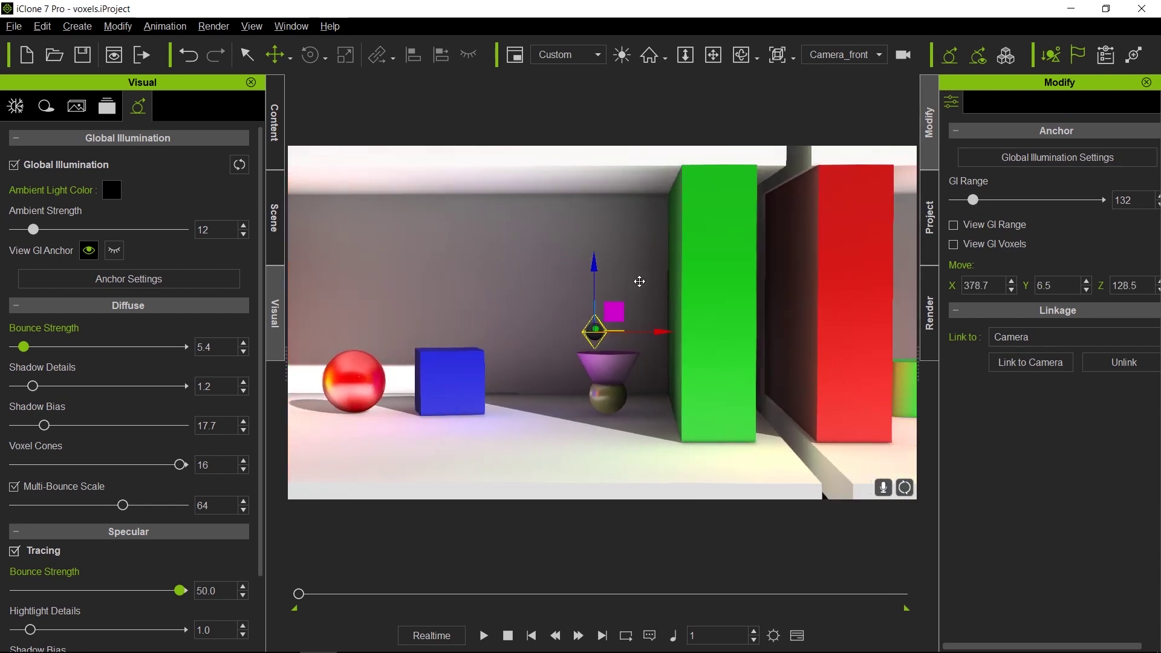
{"action": "right_click_drag", "start_coordinate": [639, 281], "coordinate": [719, 269]}
- Examine the GI voxel display while moving the linked camera across both rooms, and turn the display off
{"action": "left_click", "coordinate": [1006, 55]}
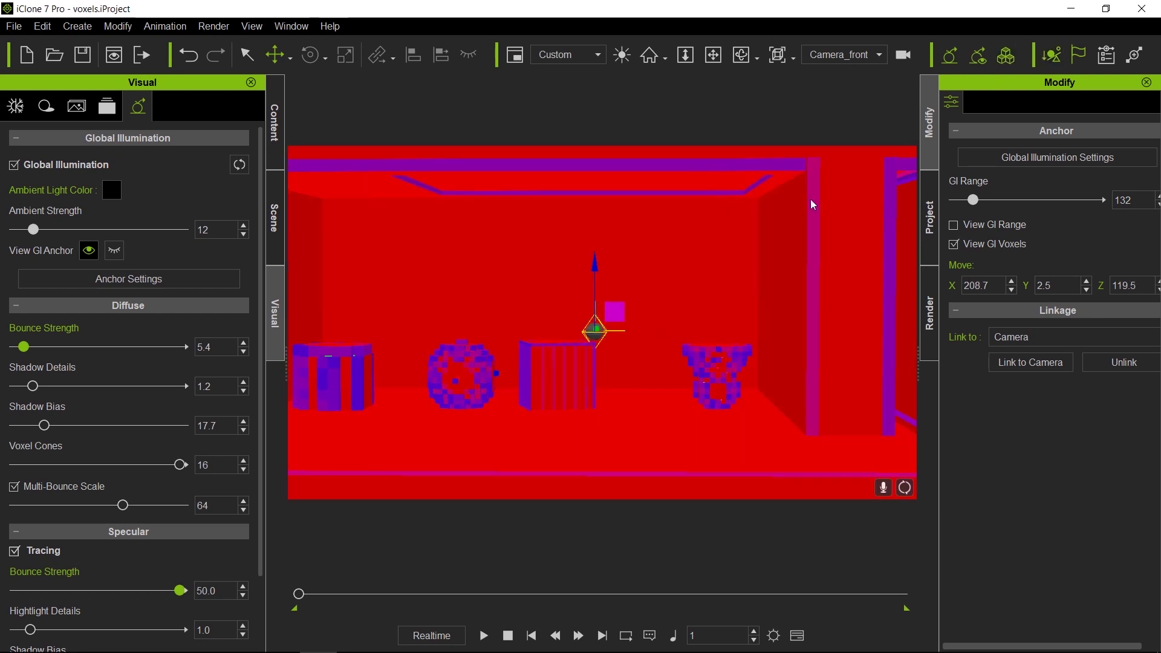
{"action": "right_click_drag", "start_coordinate": [710, 294], "coordinate": [329, 288]}
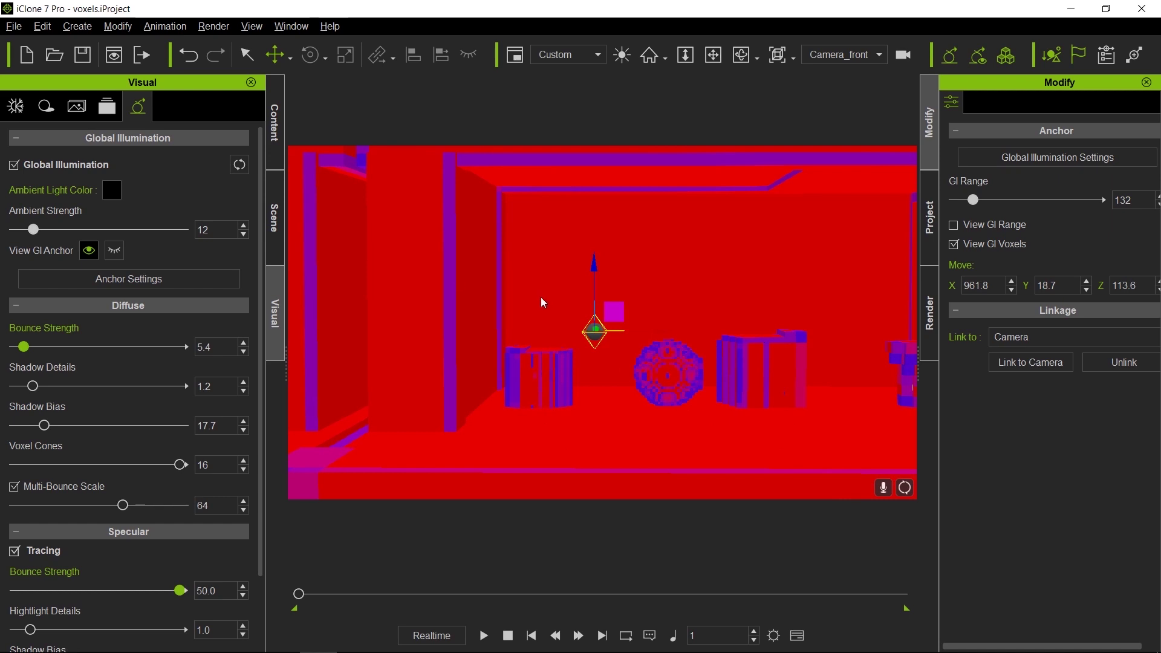
{"action": "right_click_drag", "start_coordinate": [768, 269], "coordinate": [555, 302]}
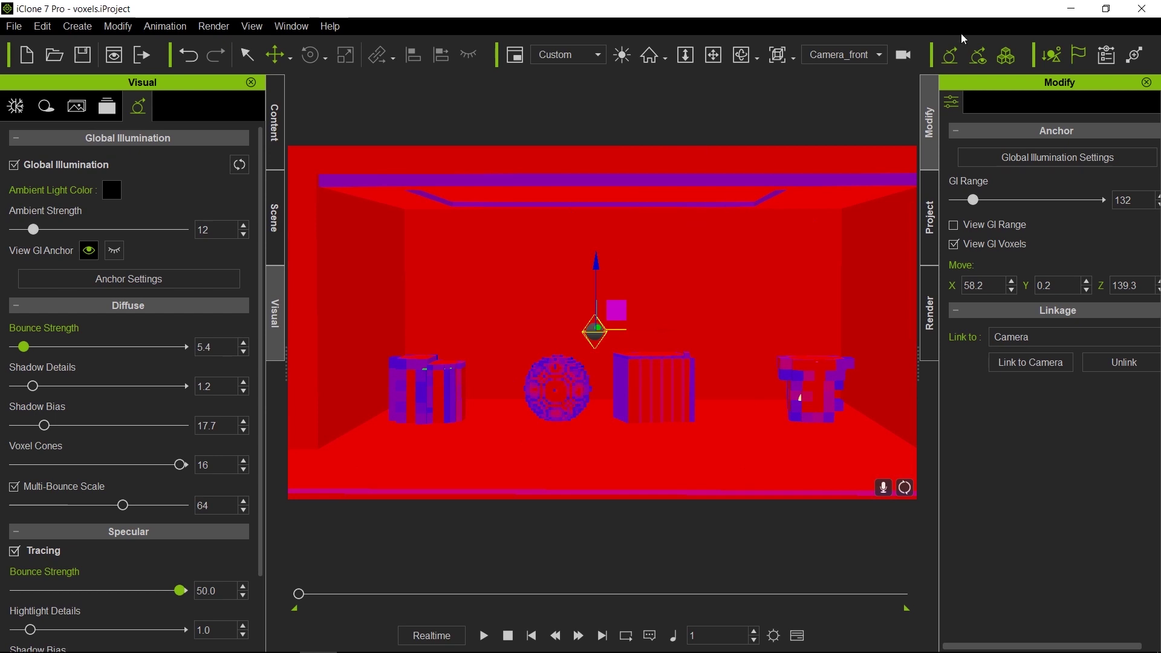
{"action": "left_click", "coordinate": [1007, 56]}
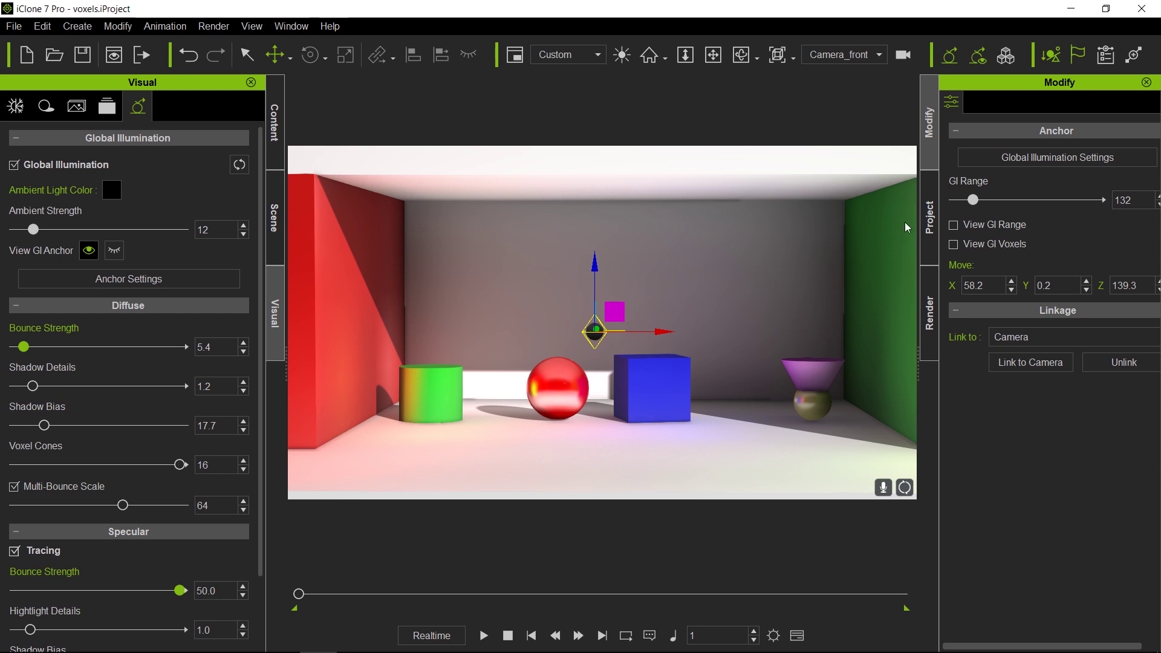
- Open the project's global illumination settings
{"action": "left_click", "coordinate": [934, 232]}
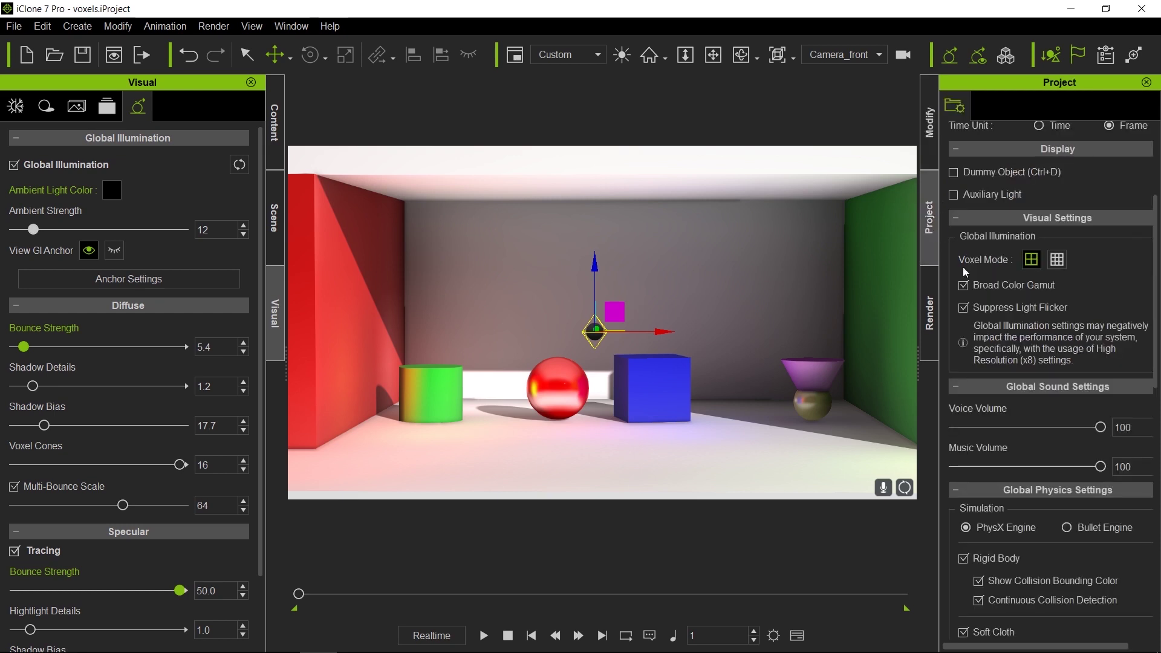